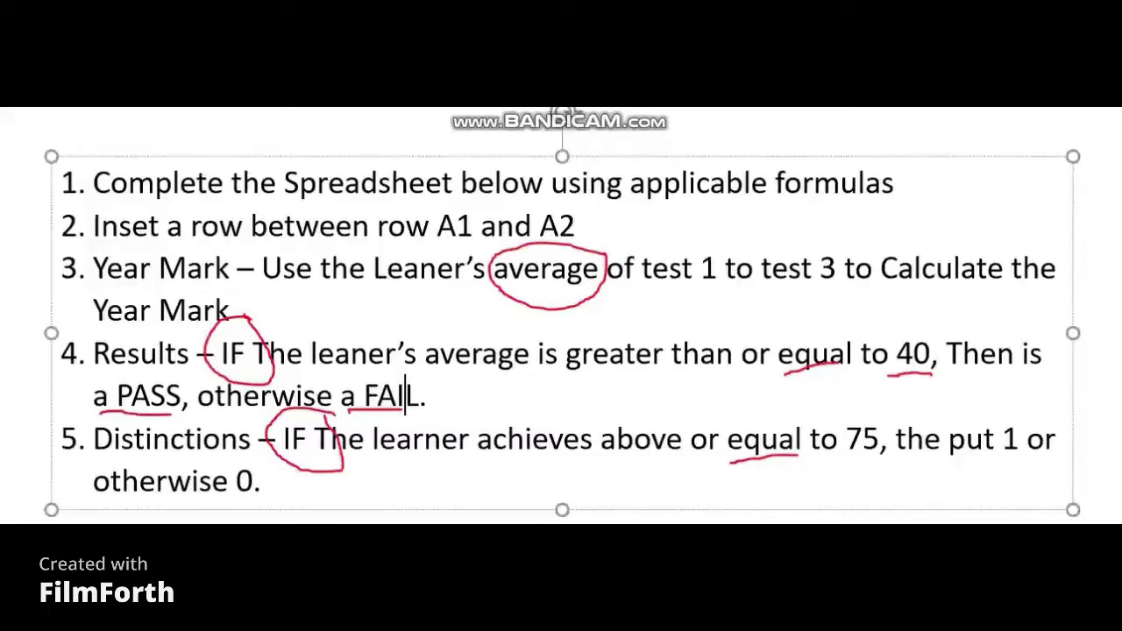
Annotate the Results instruction with ">", "=" and "40" in blue ink, circle its 40, and underline "Then" and "average"
{"action": "key", "text": "Escape"}
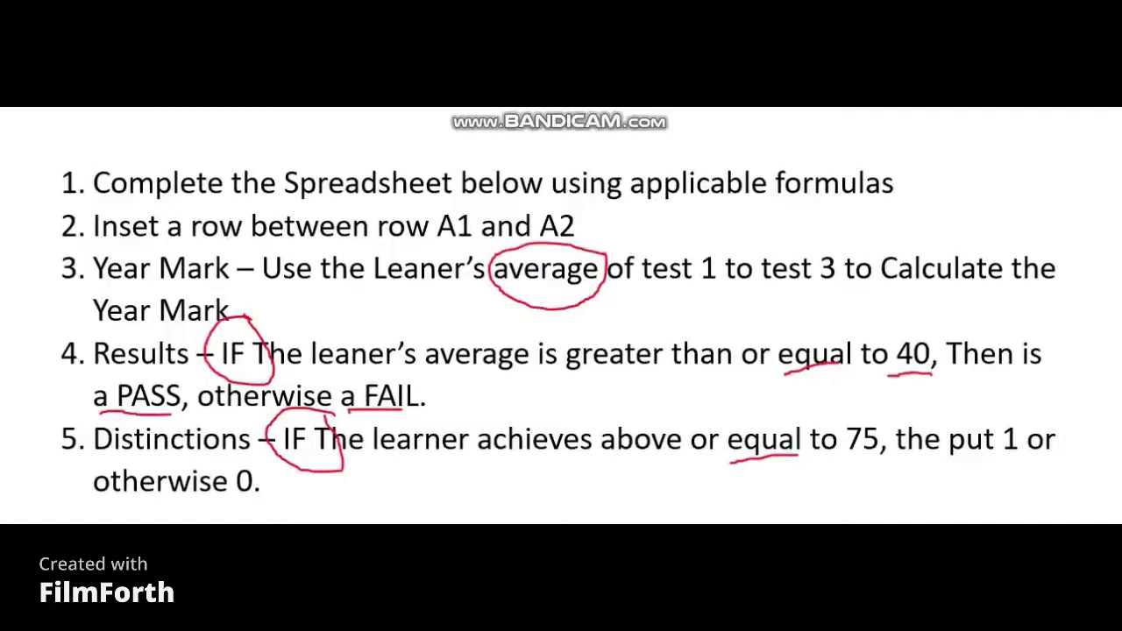
{"action": "mouse_move", "coordinate": [789, 323]}
{"action": "left_mouse_down"}
{"action": "mouse_move", "coordinate": [829, 328]}
{"action": "mouse_move", "coordinate": [826, 317]}
{"action": "left_mouse_up"}
{"action": "mouse_move", "coordinate": [600, 312]}
{"action": "left_mouse_down"}
{"action": "mouse_move", "coordinate": [644, 326]}
{"action": "mouse_move", "coordinate": [600, 337]}
{"action": "left_mouse_up"}
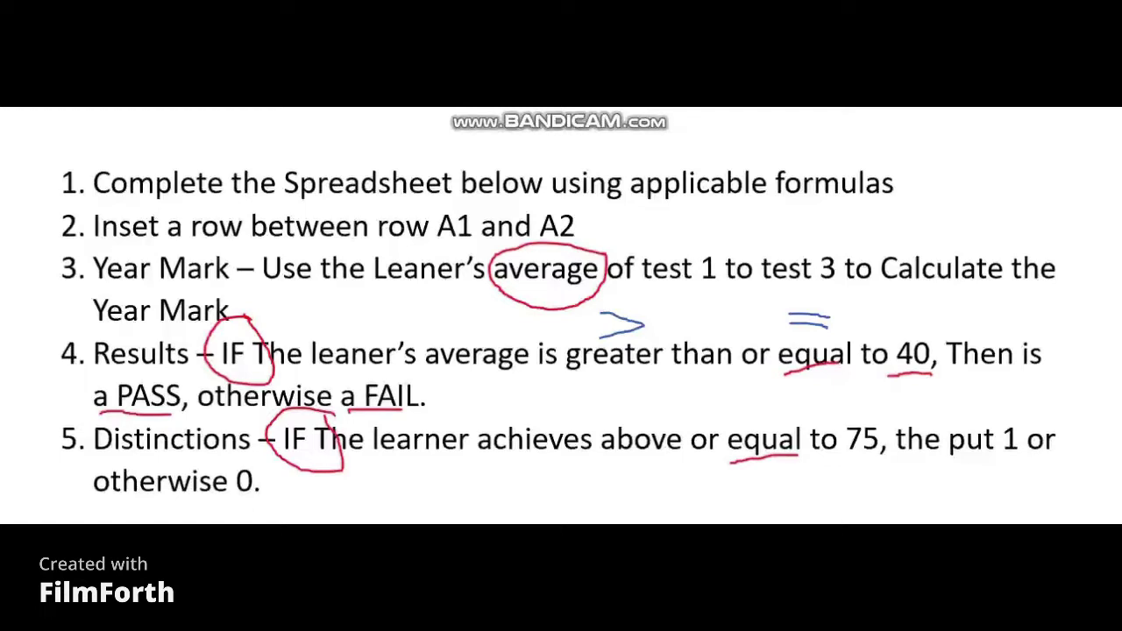
{"action": "mouse_move", "coordinate": [893, 307]}
{"action": "left_mouse_down"}
{"action": "mouse_move", "coordinate": [886, 331]}
{"action": "mouse_move", "coordinate": [909, 326]}
{"action": "mouse_move", "coordinate": [895, 341]}
{"action": "mouse_move", "coordinate": [932, 321]}
{"action": "mouse_move", "coordinate": [919, 312]}
{"action": "left_mouse_up"}
{"action": "mouse_move", "coordinate": [902, 377]}
{"action": "left_mouse_down"}
{"action": "mouse_move", "coordinate": [934, 367]}
{"action": "mouse_move", "coordinate": [920, 335]}
{"action": "mouse_move", "coordinate": [892, 349]}
{"action": "mouse_move", "coordinate": [901, 370]}
{"action": "mouse_move", "coordinate": [1019, 366]}
{"action": "left_mouse_up"}
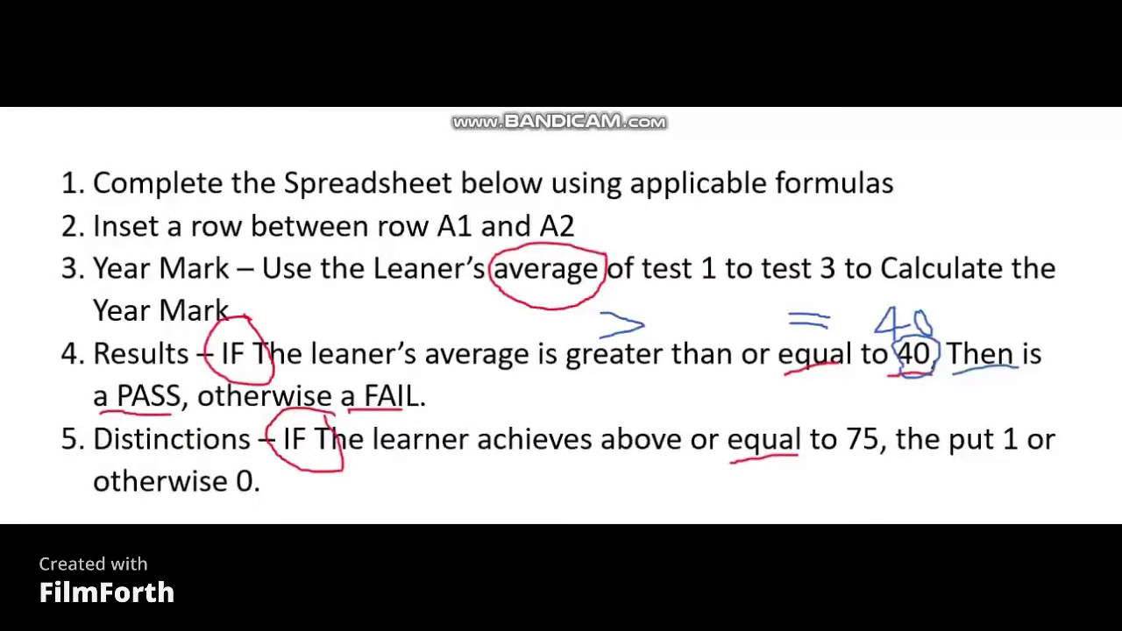
{"action": "left_click_drag", "start_coordinate": [403, 370], "coordinate": [533, 375]}
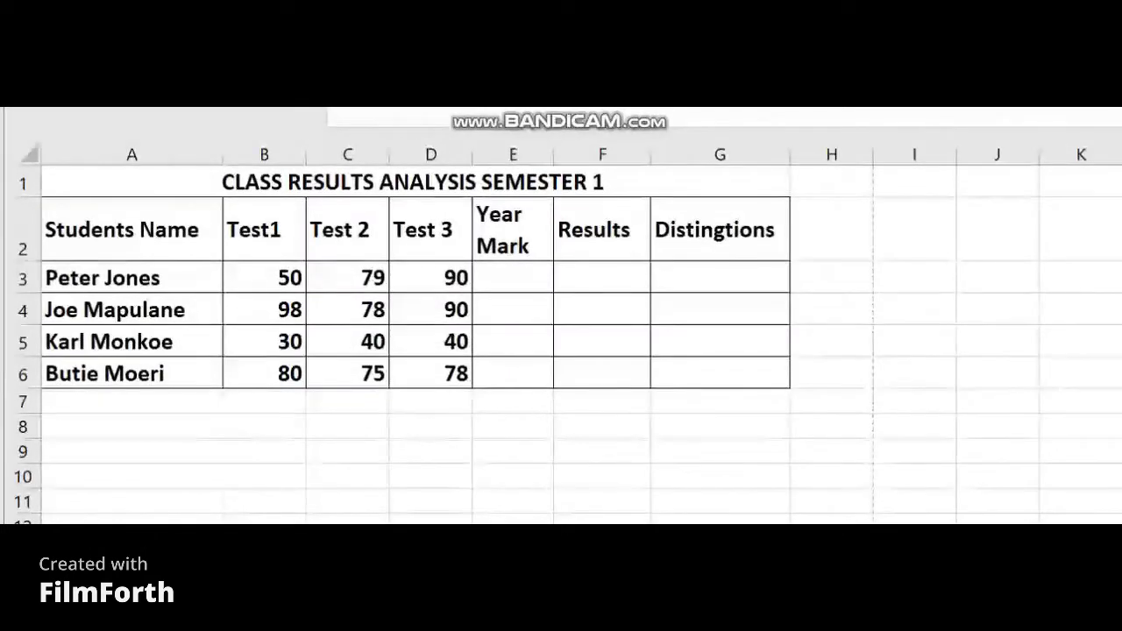
Check the Year Mark cell reference in the workbook and write "E3" and "IF" above the Results instruction on the slide
{"action": "left_click", "coordinate": [263, 400]}
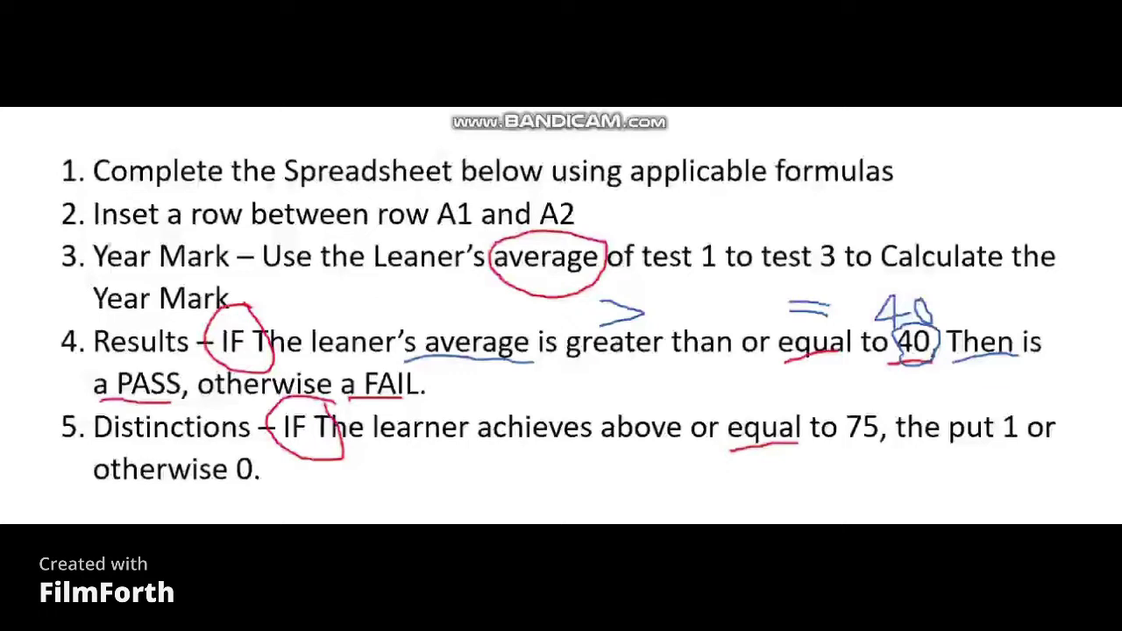
{"action": "mouse_move", "coordinate": [445, 293]}
{"action": "left_mouse_down"}
{"action": "mouse_move", "coordinate": [461, 323]}
{"action": "mouse_move", "coordinate": [494, 315]}
{"action": "mouse_move", "coordinate": [470, 292]}
{"action": "mouse_move", "coordinate": [484, 307]}
{"action": "mouse_move", "coordinate": [512, 300]}
{"action": "mouse_move", "coordinate": [523, 313]}
{"action": "mouse_move", "coordinate": [510, 323]}
{"action": "left_mouse_up"}
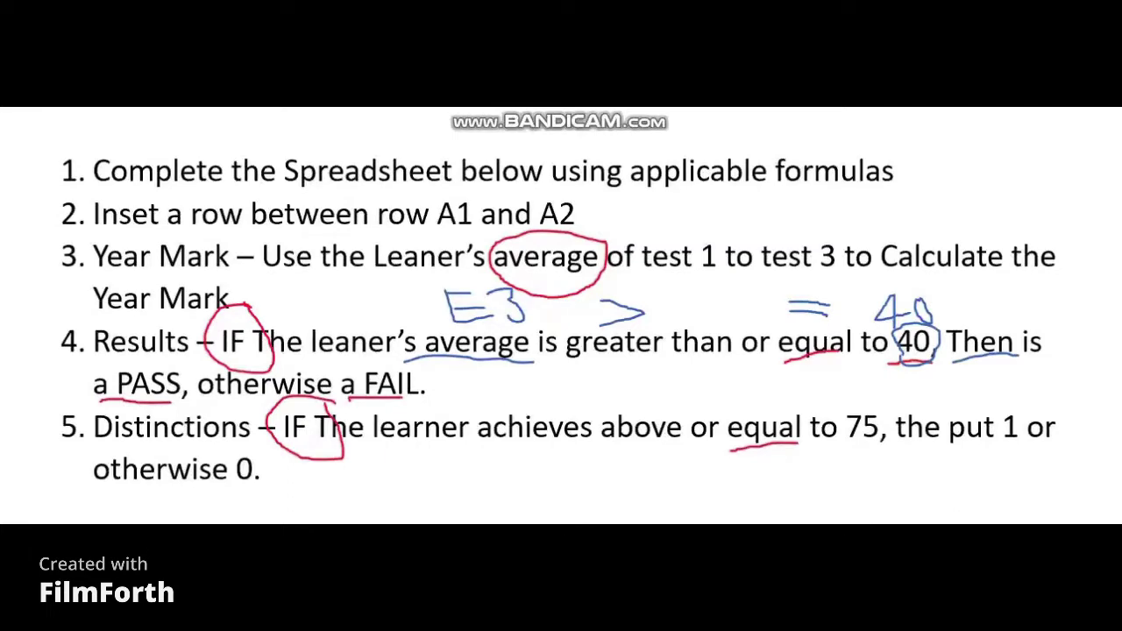
{"action": "mouse_move", "coordinate": [340, 295]}
{"action": "left_mouse_down"}
{"action": "mouse_move", "coordinate": [338, 326]}
{"action": "mouse_move", "coordinate": [382, 294]}
{"action": "mouse_move", "coordinate": [371, 310]}
{"action": "mouse_move", "coordinate": [383, 309]}
{"action": "left_mouse_up"}
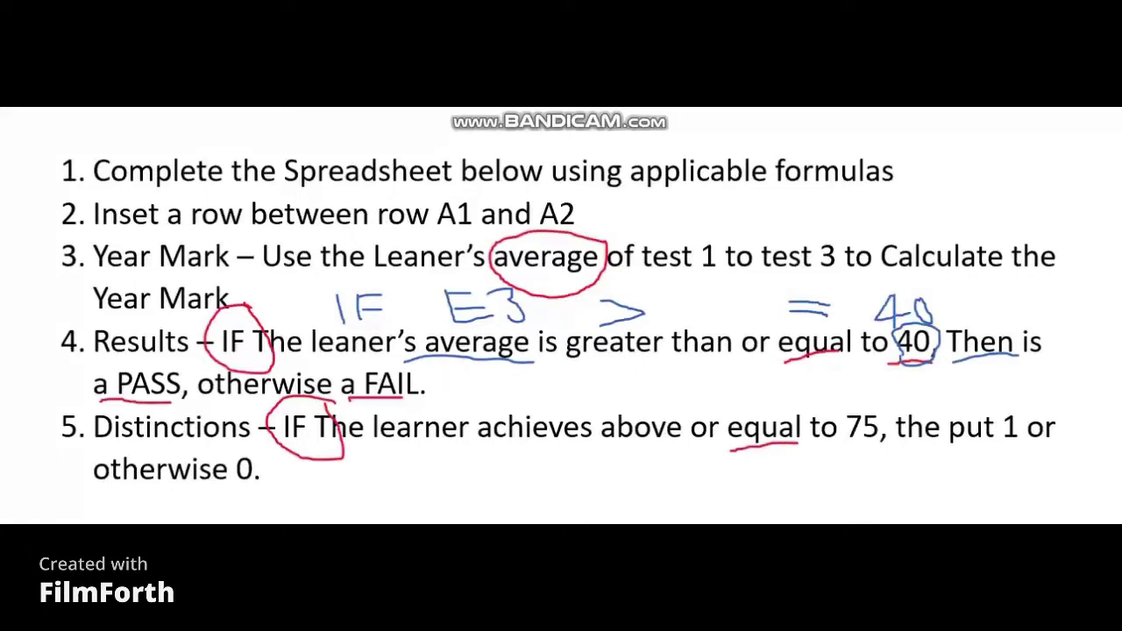
Mark the Results instruction's three arguments with circled 1, 2, 3 and commas, and underline "average" in the Year Mark instruction
{"action": "mouse_move", "coordinate": [283, 291]}
{"action": "left_mouse_down"}
{"action": "mouse_move", "coordinate": [298, 312]}
{"action": "mouse_move", "coordinate": [292, 279]}
{"action": "left_mouse_up"}
{"action": "left_click_drag", "start_coordinate": [937, 361], "coordinate": [929, 377]}
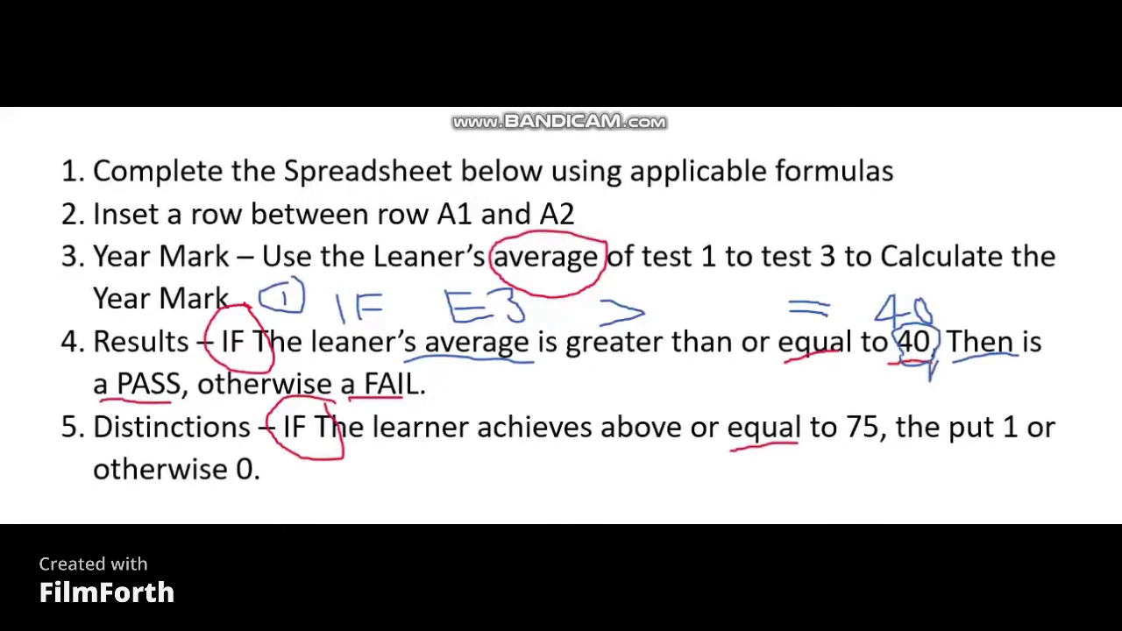
{"action": "mouse_move", "coordinate": [988, 312]}
{"action": "left_mouse_down"}
{"action": "mouse_move", "coordinate": [1013, 333]}
{"action": "mouse_move", "coordinate": [995, 350]}
{"action": "mouse_move", "coordinate": [1004, 307]}
{"action": "mouse_move", "coordinate": [1021, 350]}
{"action": "left_mouse_up"}
{"action": "left_click_drag", "start_coordinate": [197, 392], "coordinate": [189, 404]}
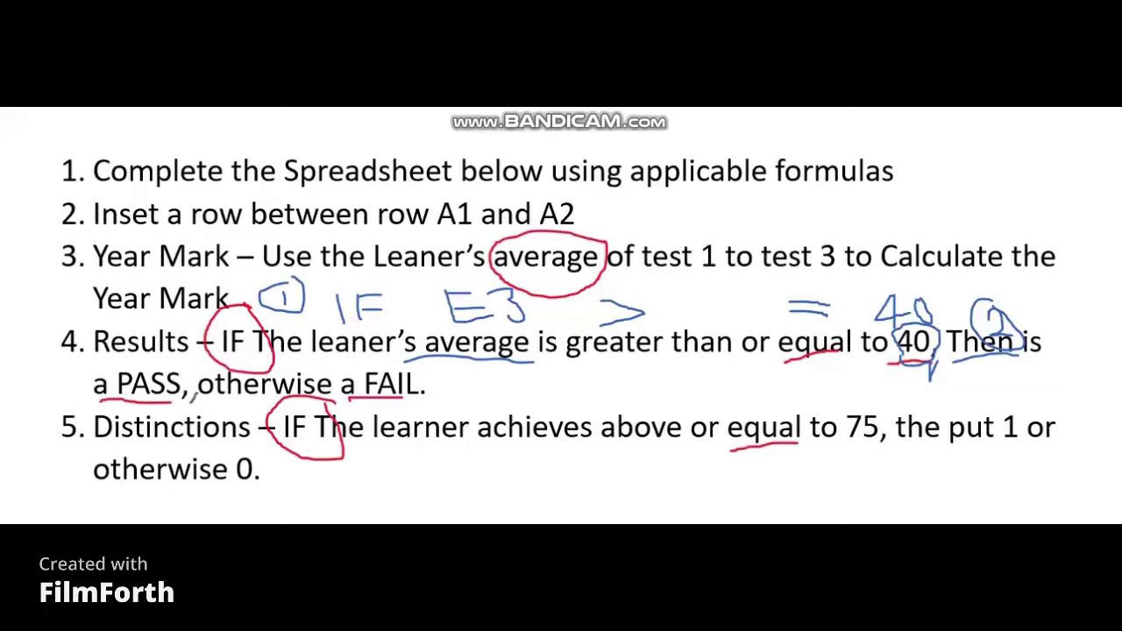
{"action": "mouse_move", "coordinate": [289, 356]}
{"action": "left_mouse_down"}
{"action": "mouse_move", "coordinate": [321, 384]}
{"action": "mouse_move", "coordinate": [319, 356]}
{"action": "mouse_move", "coordinate": [323, 391]}
{"action": "mouse_move", "coordinate": [347, 366]}
{"action": "left_mouse_up"}
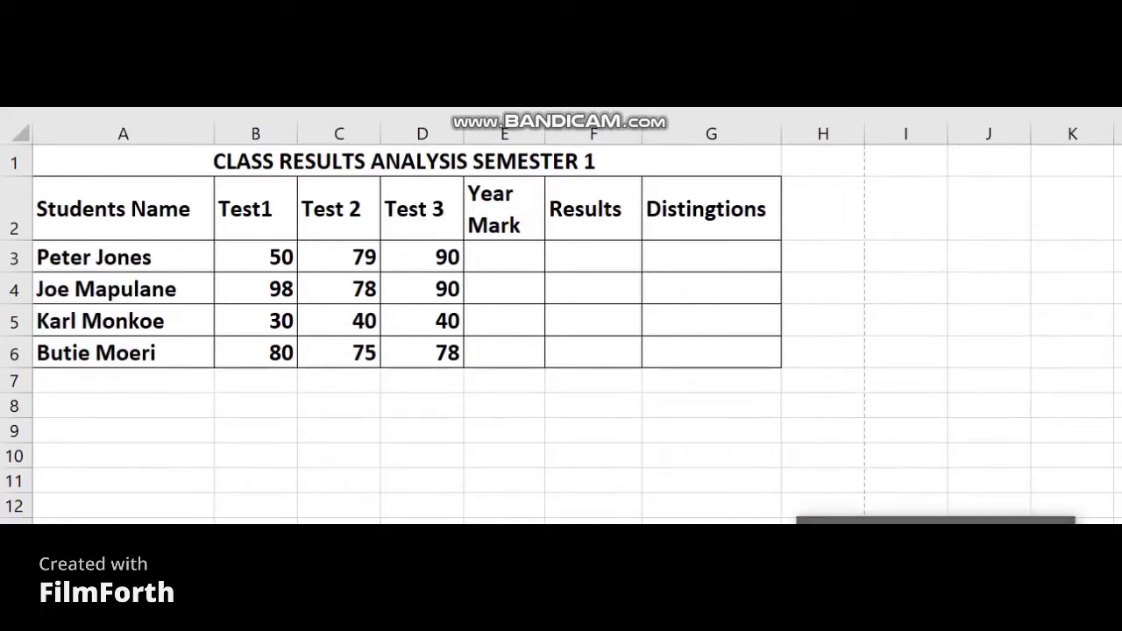
{"action": "left_click", "coordinate": [255, 380]}
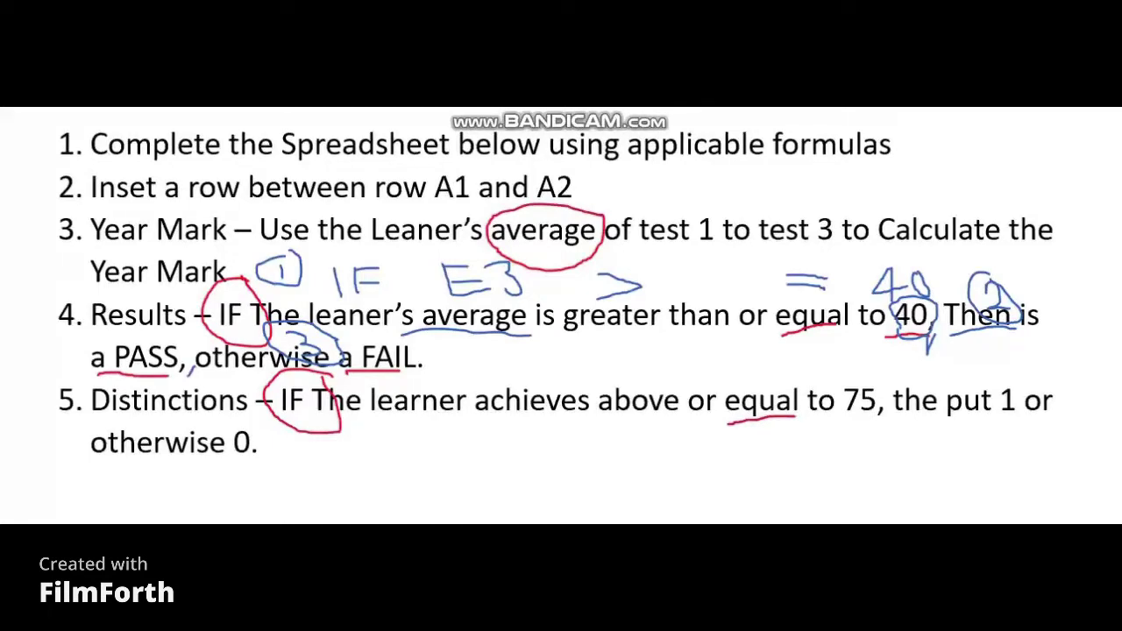
{"action": "mouse_move", "coordinate": [493, 246]}
{"action": "left_mouse_down"}
{"action": "mouse_move", "coordinate": [589, 248]}
{"action": "mouse_move", "coordinate": [524, 248]}
{"action": "left_mouse_up"}
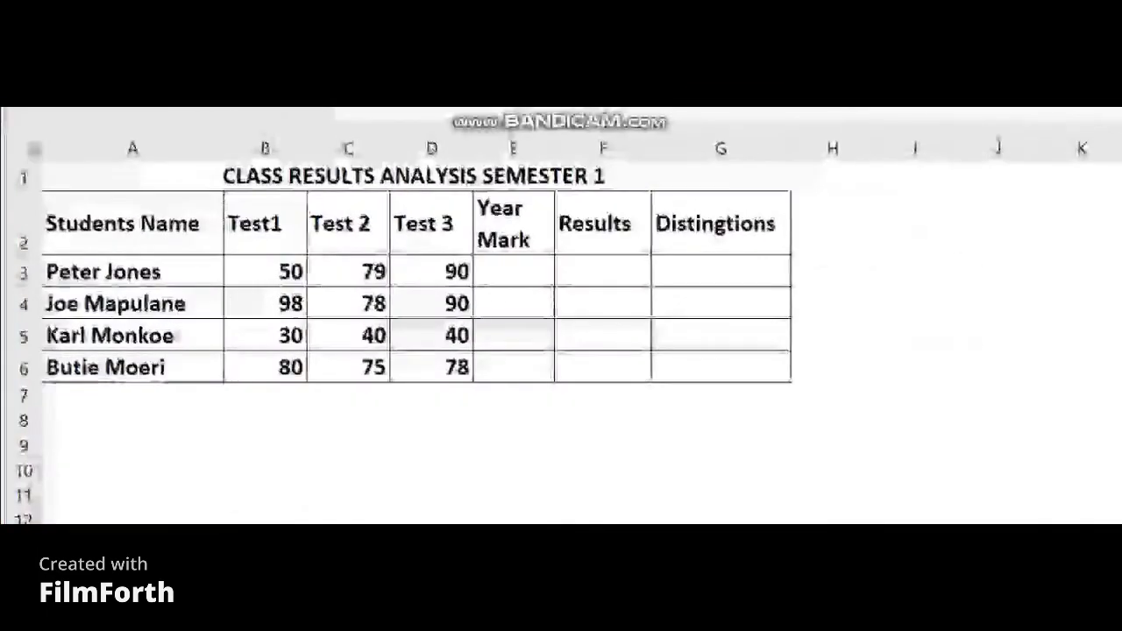
Switch to the workbook and enter =AVERAGE(B3:D3) in cell E3 for the first student's Year Mark
{"action": "left_click", "coordinate": [254, 390]}
{"action": "left_click", "coordinate": [514, 271]}
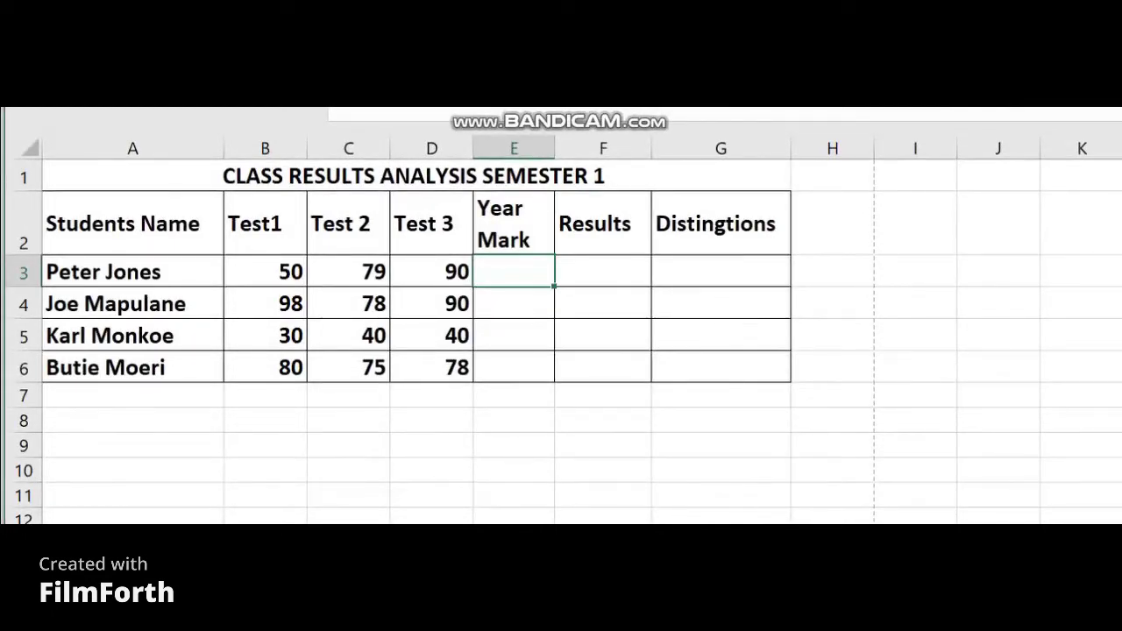
{"action": "type", "text": "=AV"}
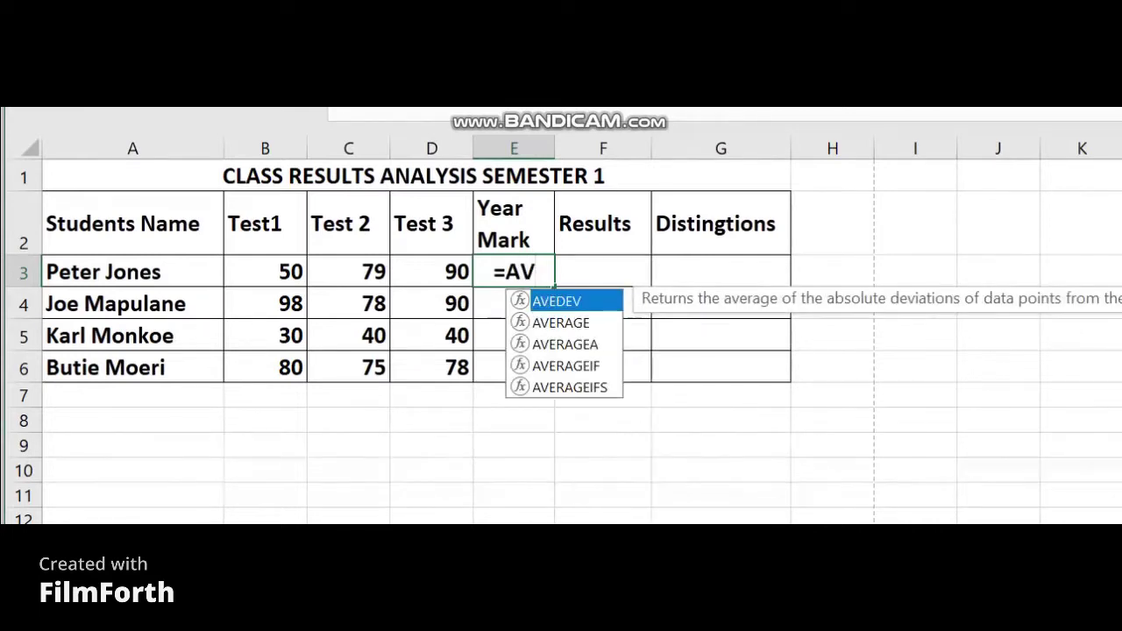
{"action": "type", "text": "ERAGE"}
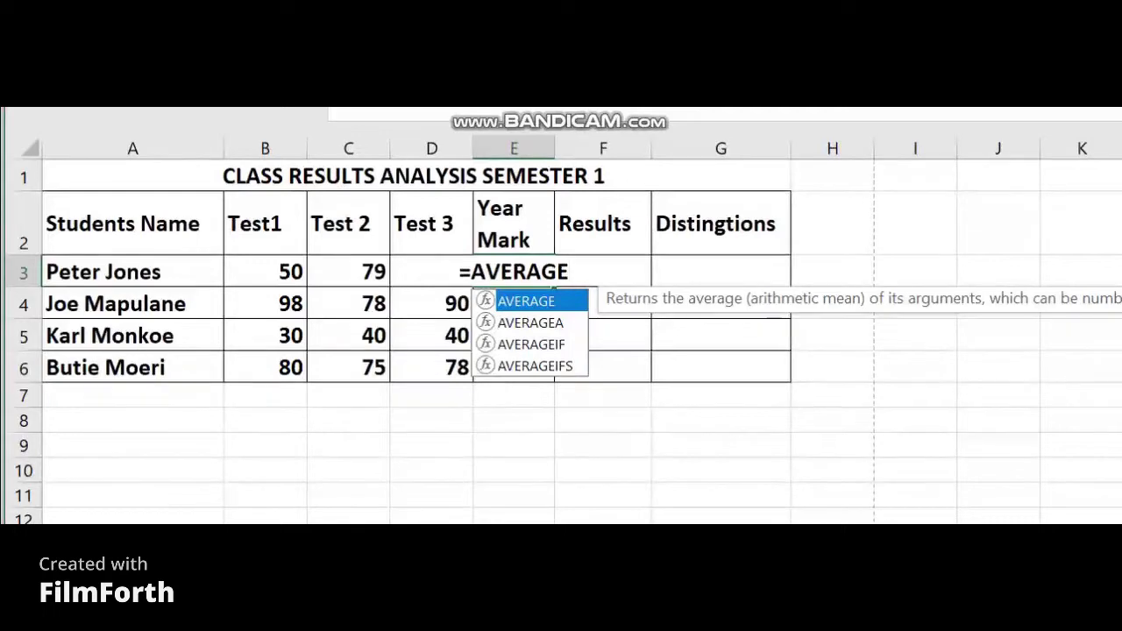
{"action": "type", "text": "("}
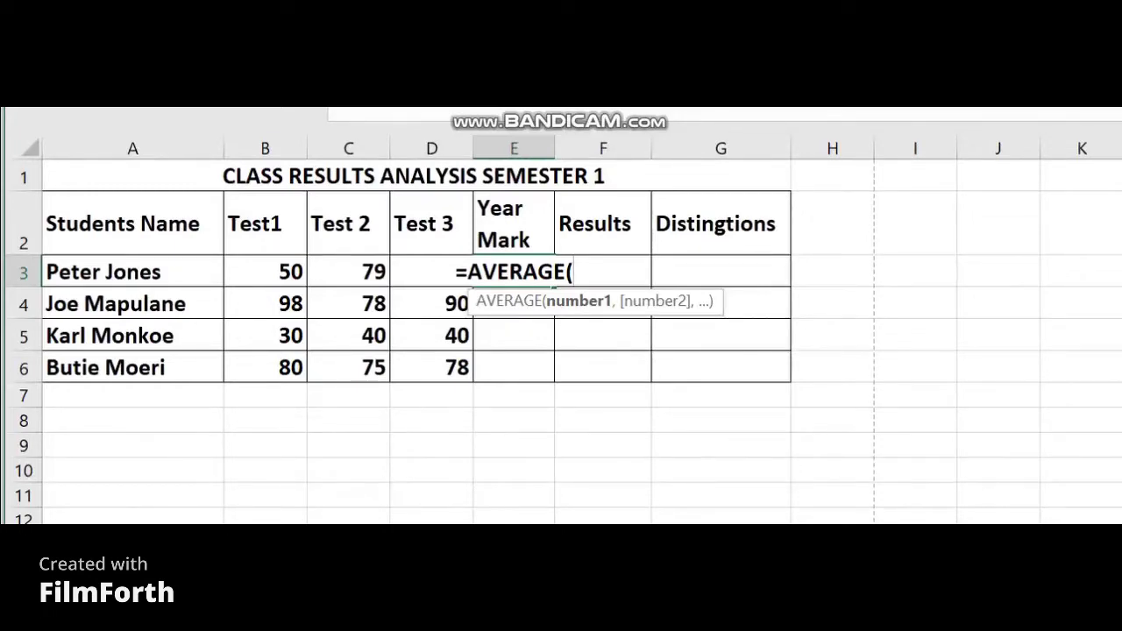
{"action": "left_click", "coordinate": [264, 272]}
{"action": "left_click_drag", "start_coordinate": [265, 271], "coordinate": [431, 272]}
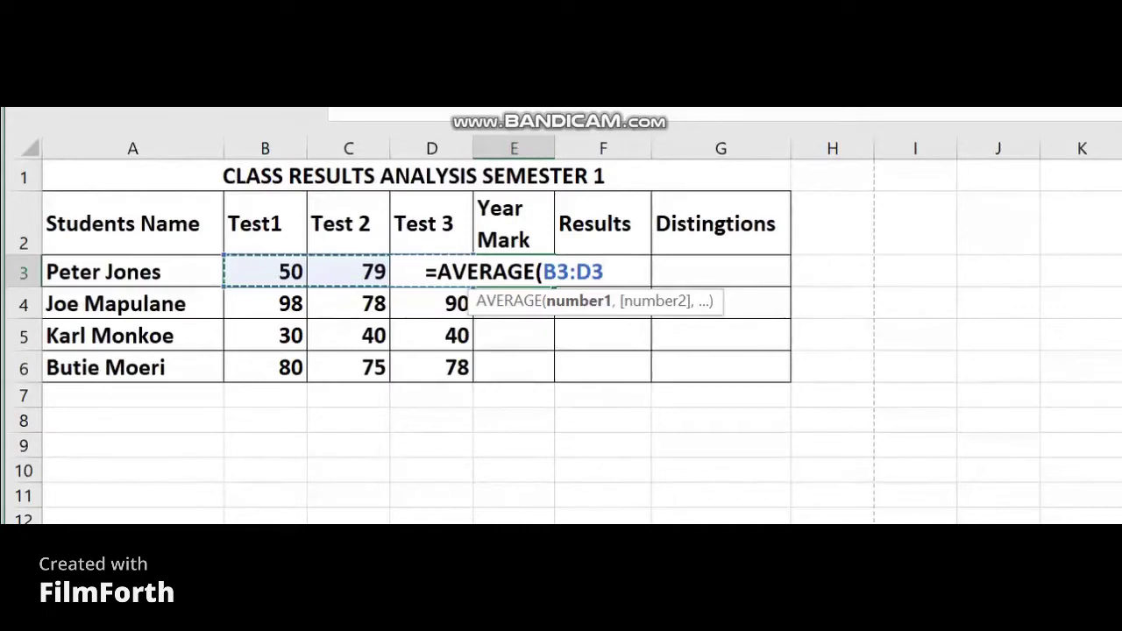
{"action": "type", "text": ")"}
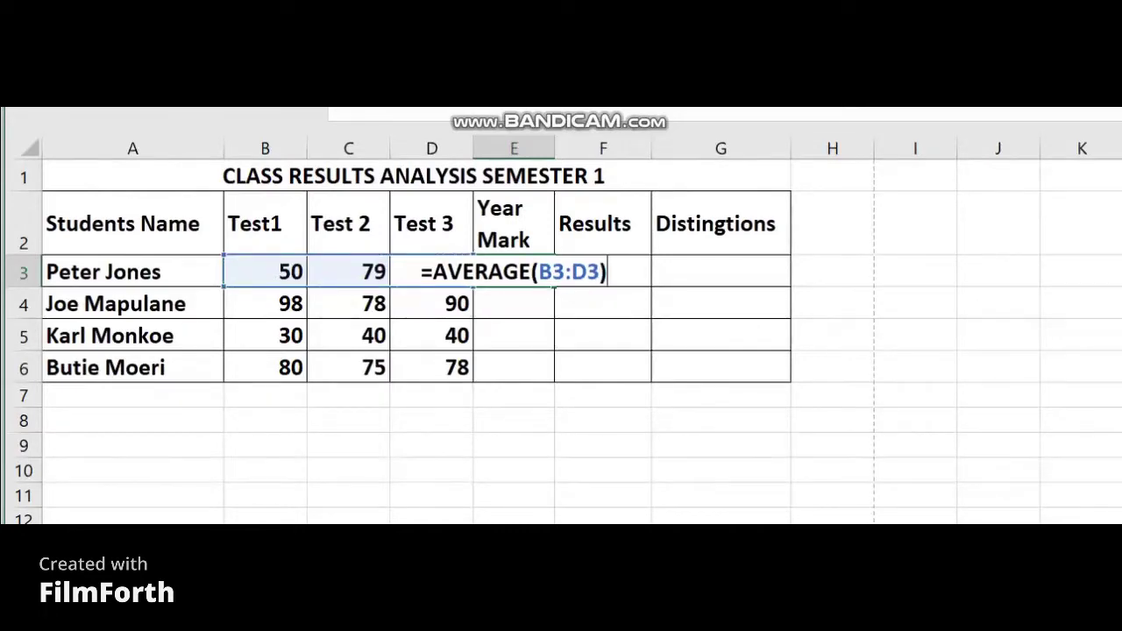
{"action": "key", "text": "Return"}
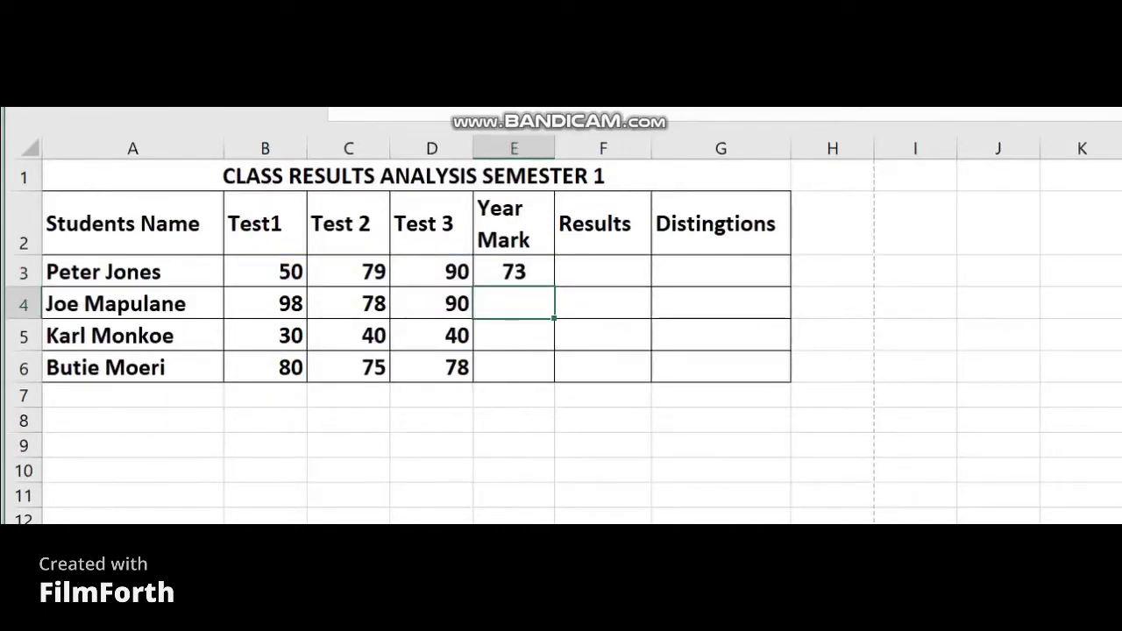
Reopen the average formula in E3 for review and undo the fill down to E6
{"action": "left_click", "coordinate": [514, 271]}
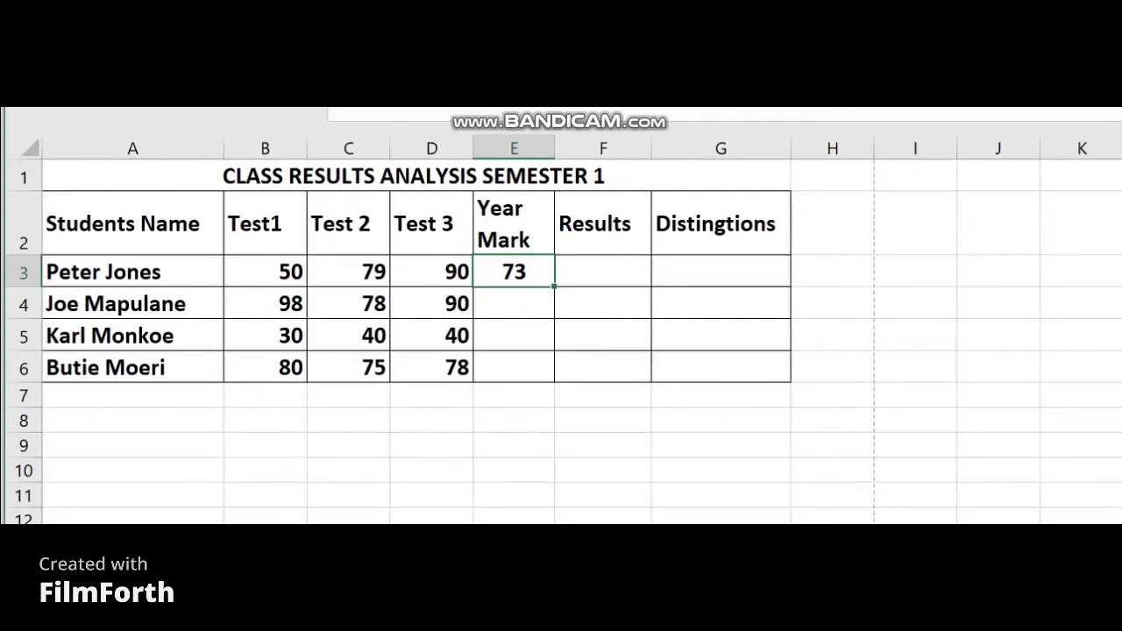
{"action": "key", "text": "F2"}
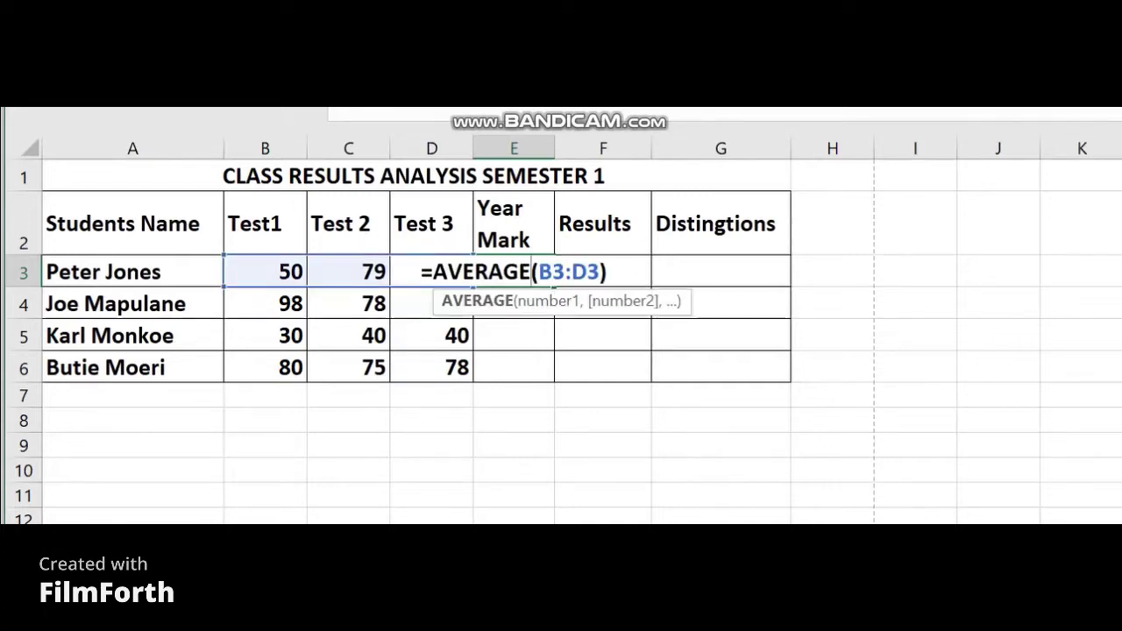
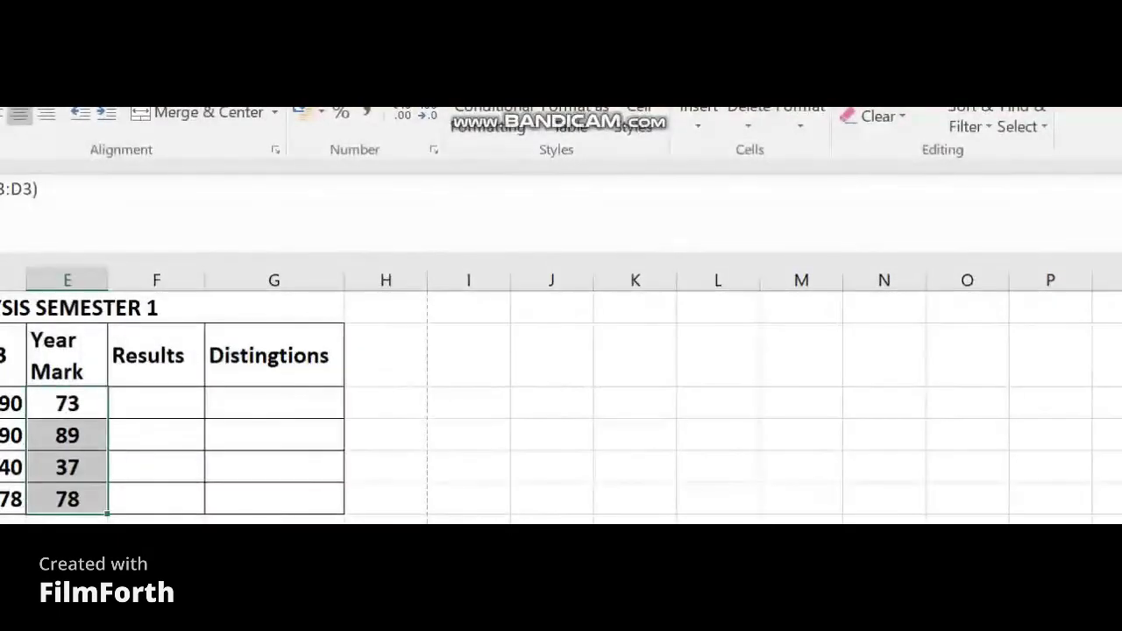
{"action": "key", "text": "ctrl+z"}
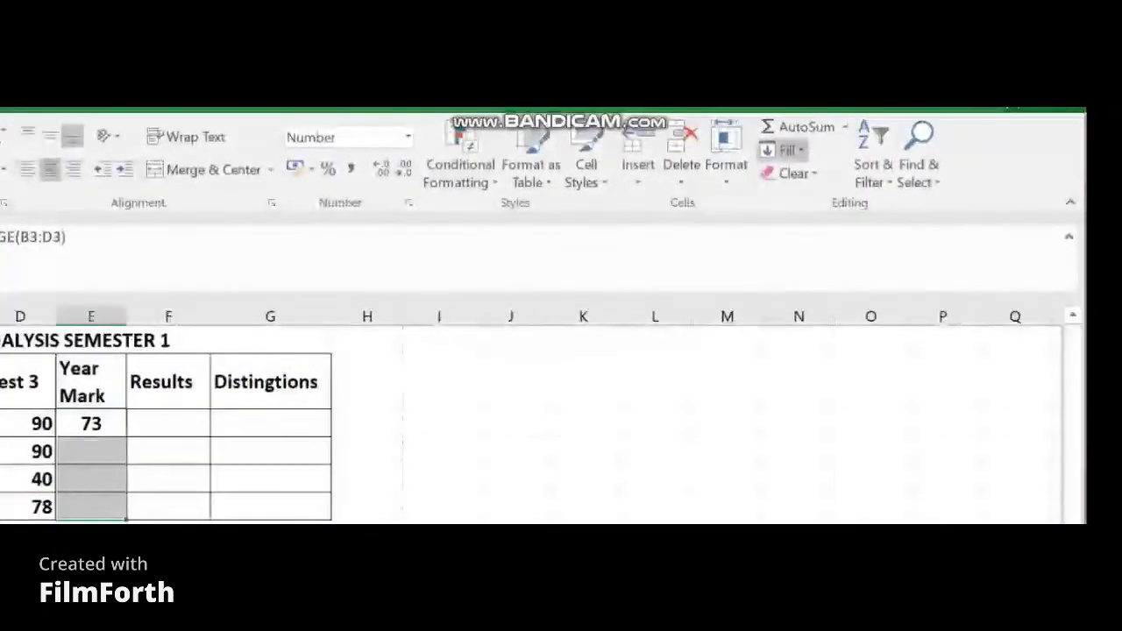
Fill the Year Mark average formula down from E3 through E6
{"action": "key", "text": "alt+h"}
{"action": "key", "text": "f"}
{"action": "key", "text": "i"}
{"action": "key", "text": "d"}
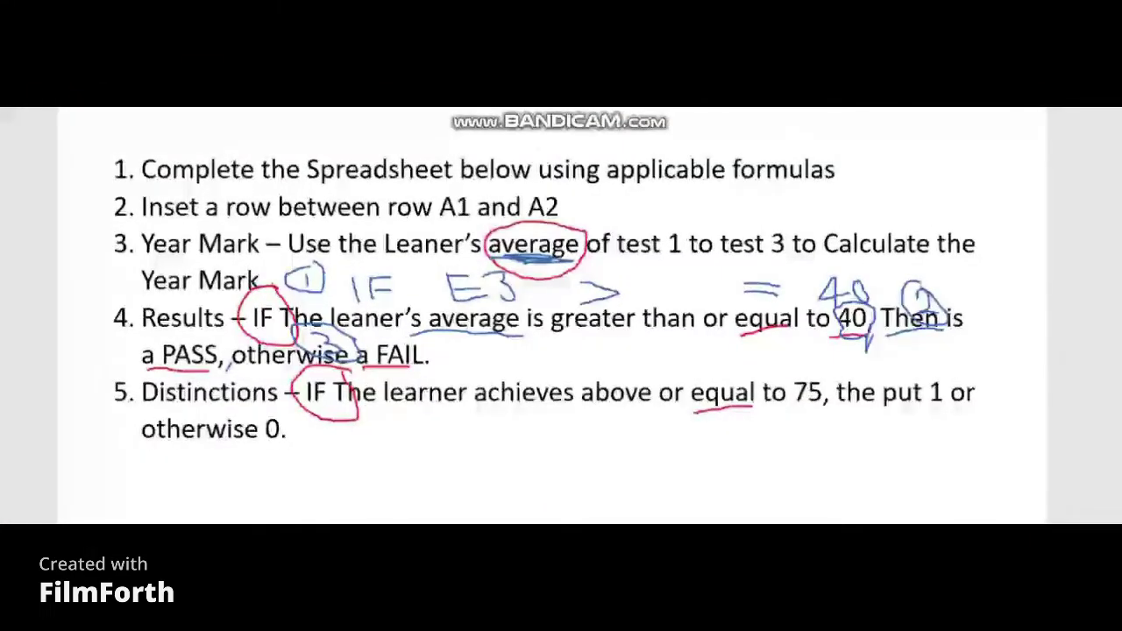
Highlight the word "Results" in instruction 4 on the slide in yellow
{"action": "left_click_drag", "start_coordinate": [1121, 523], "coordinate": [1051, 498]}
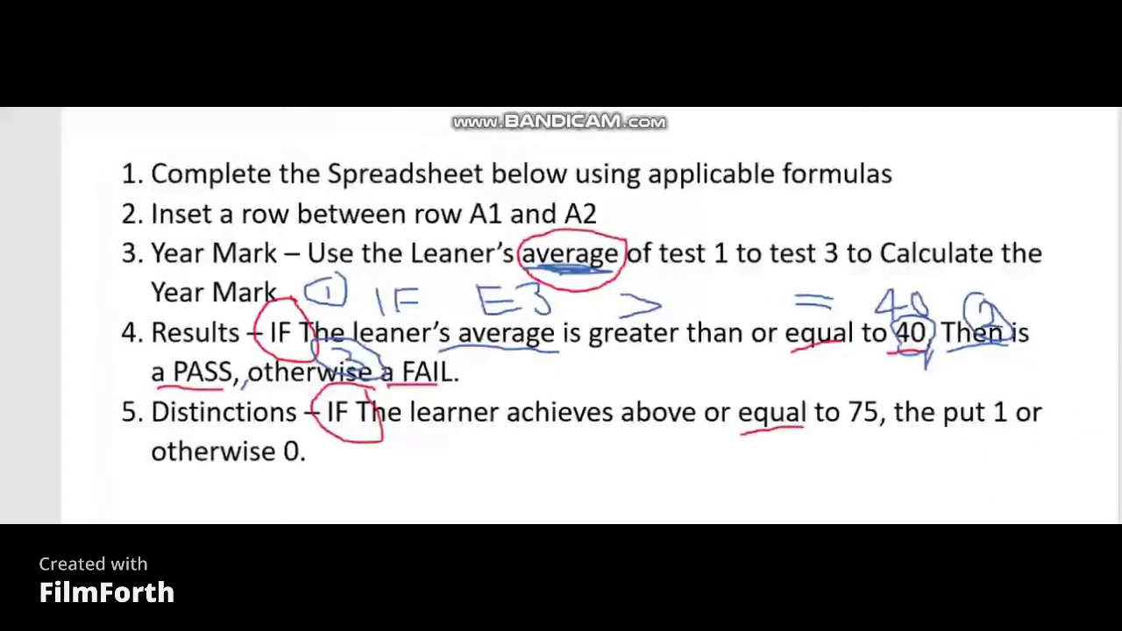
{"action": "left_click_drag", "start_coordinate": [2, 294], "coordinate": [74, 293]}
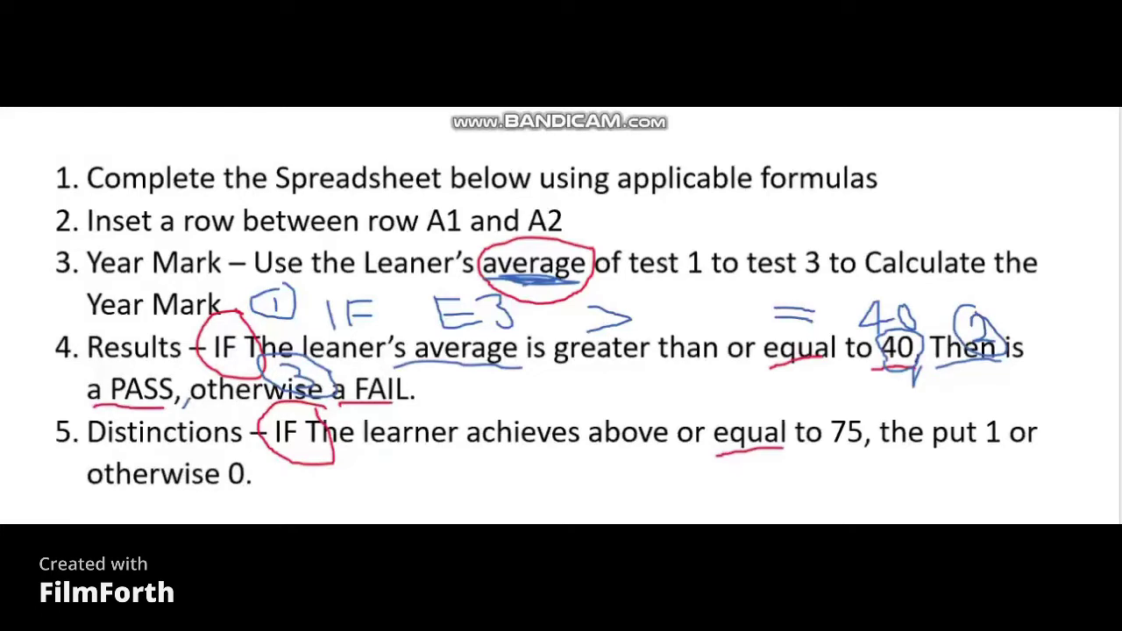
{"action": "mouse_move", "coordinate": [90, 348]}
{"action": "left_mouse_down"}
{"action": "mouse_move", "coordinate": [173, 349]}
{"action": "mouse_move", "coordinate": [91, 354]}
{"action": "left_mouse_up"}
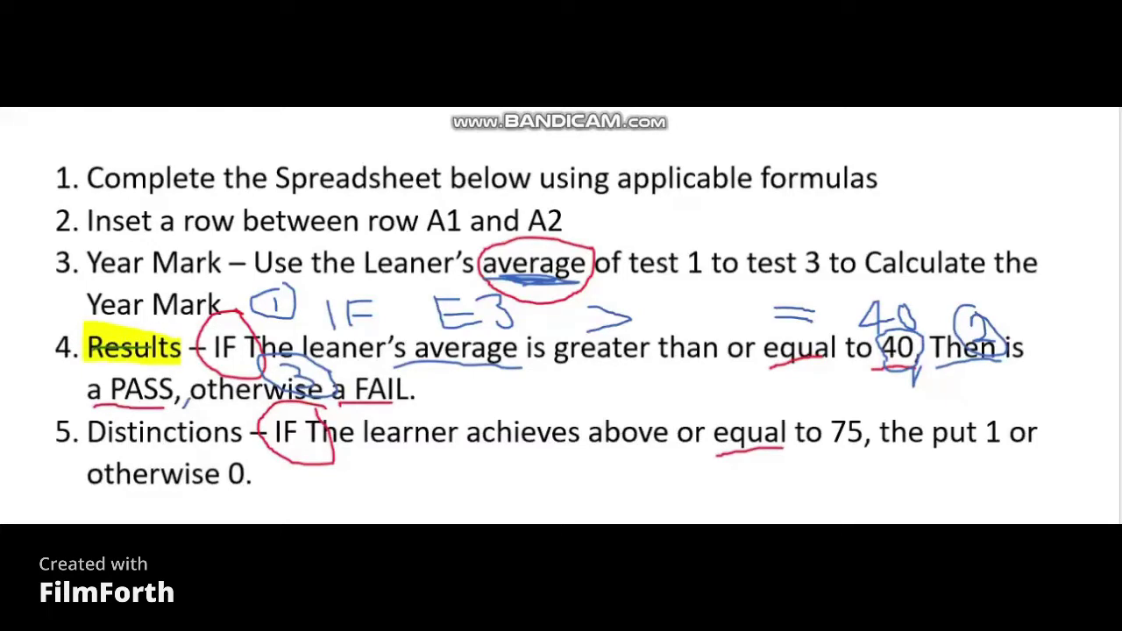
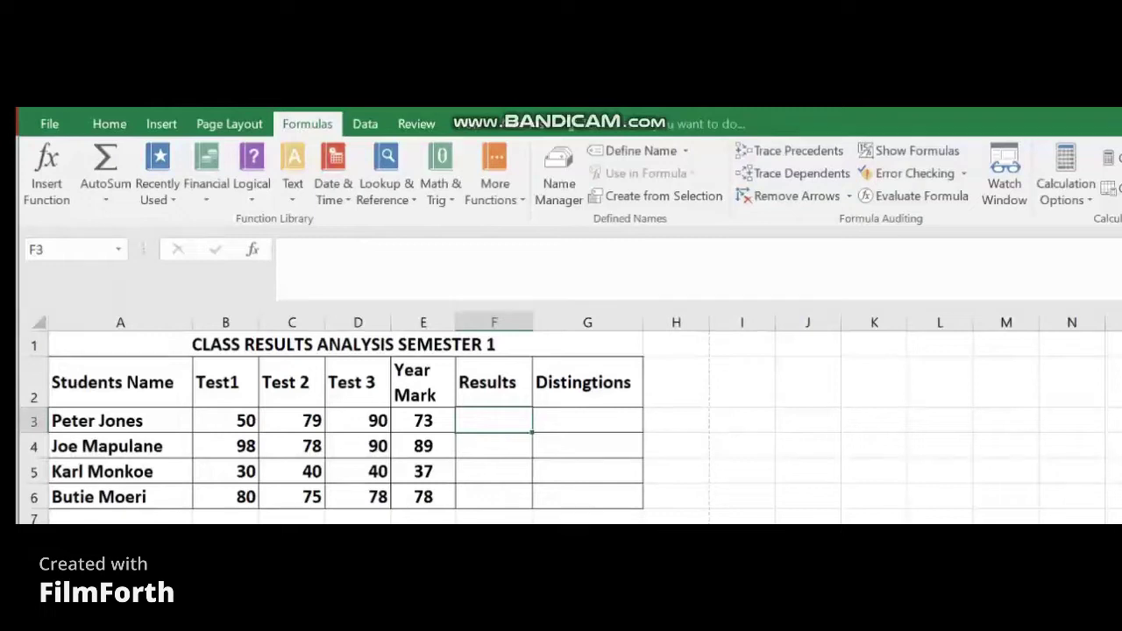
Insert the logical IF function in Results cell F3, opening its arguments
{"action": "type", "text": "="}
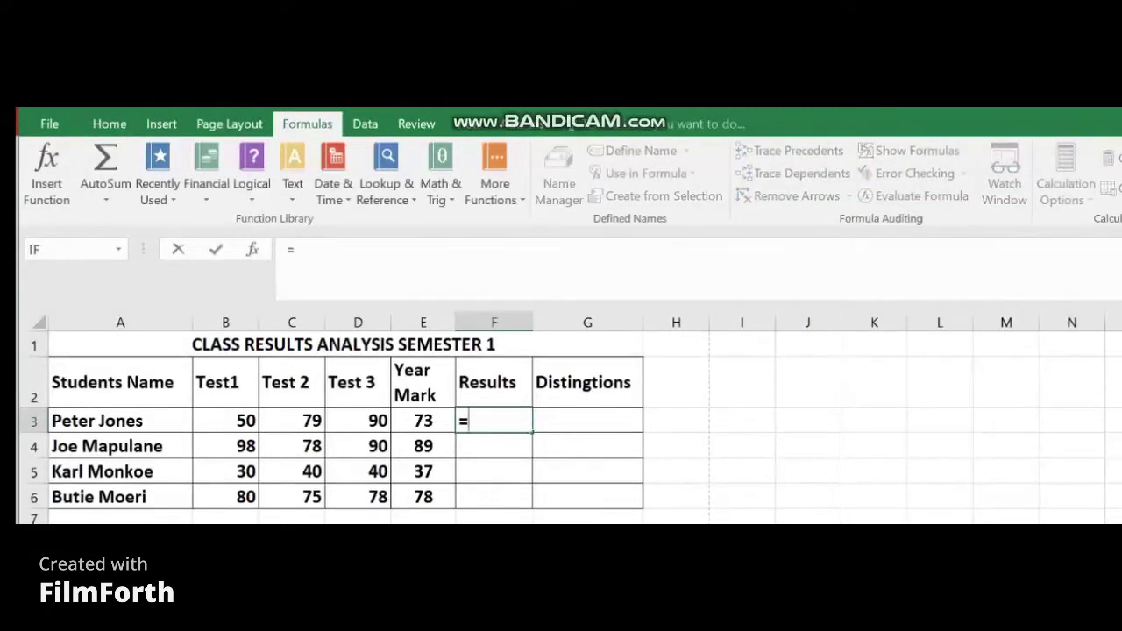
{"action": "left_click", "coordinate": [251, 184]}
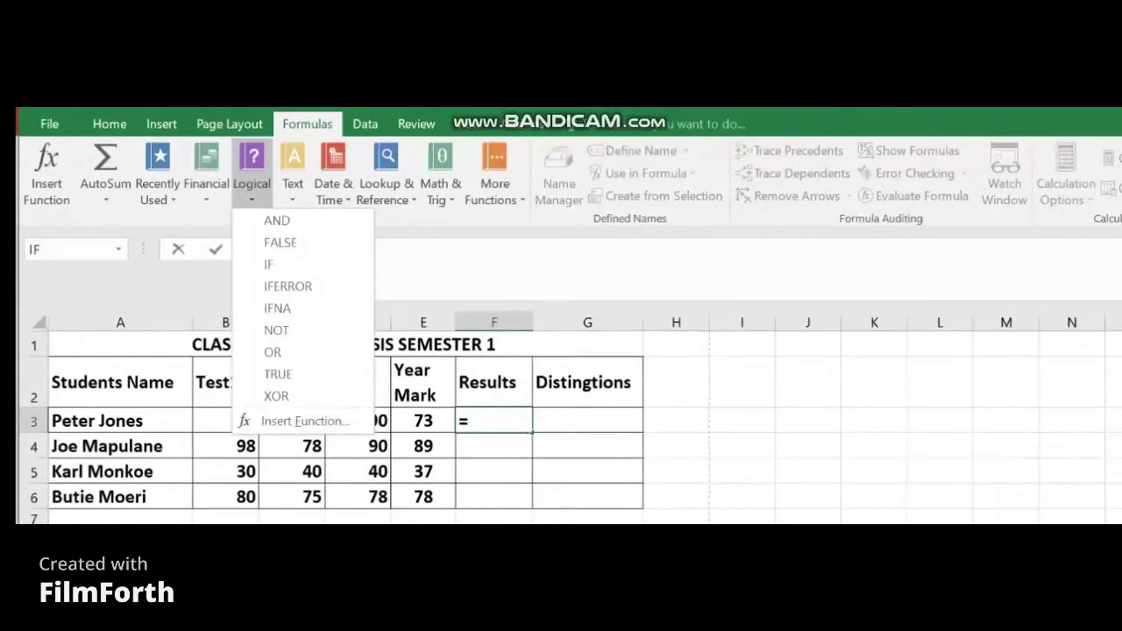
{"action": "left_click", "coordinate": [268, 264]}
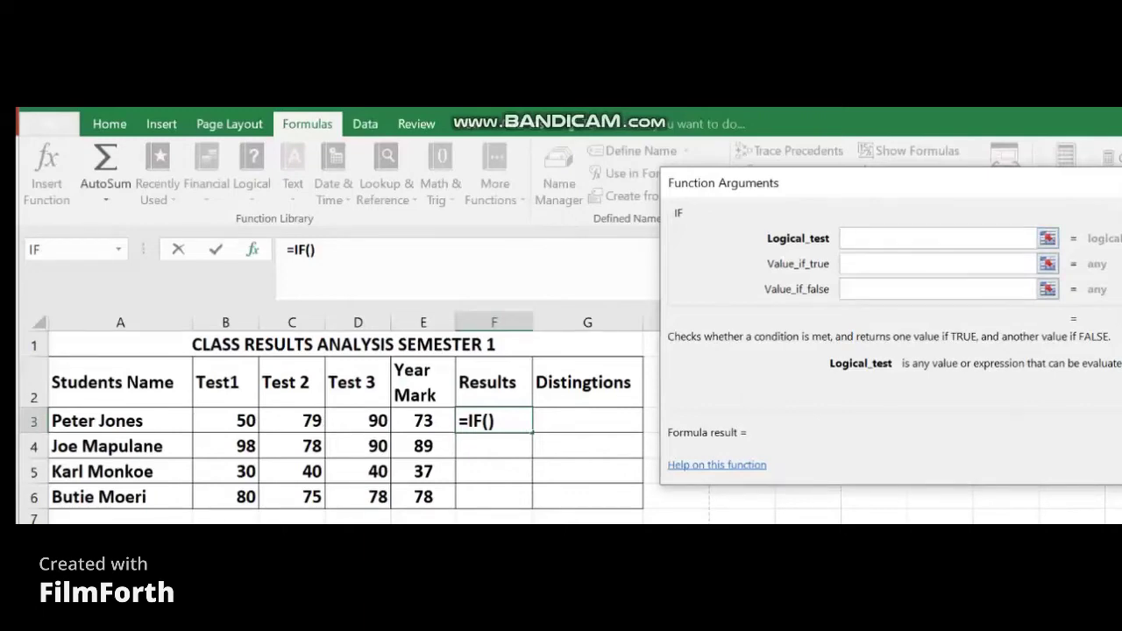
Switch to the slide and highlight the circled 1, 2 and 3 of the Results instruction in yellow
{"action": "key", "text": "alt+Tab"}
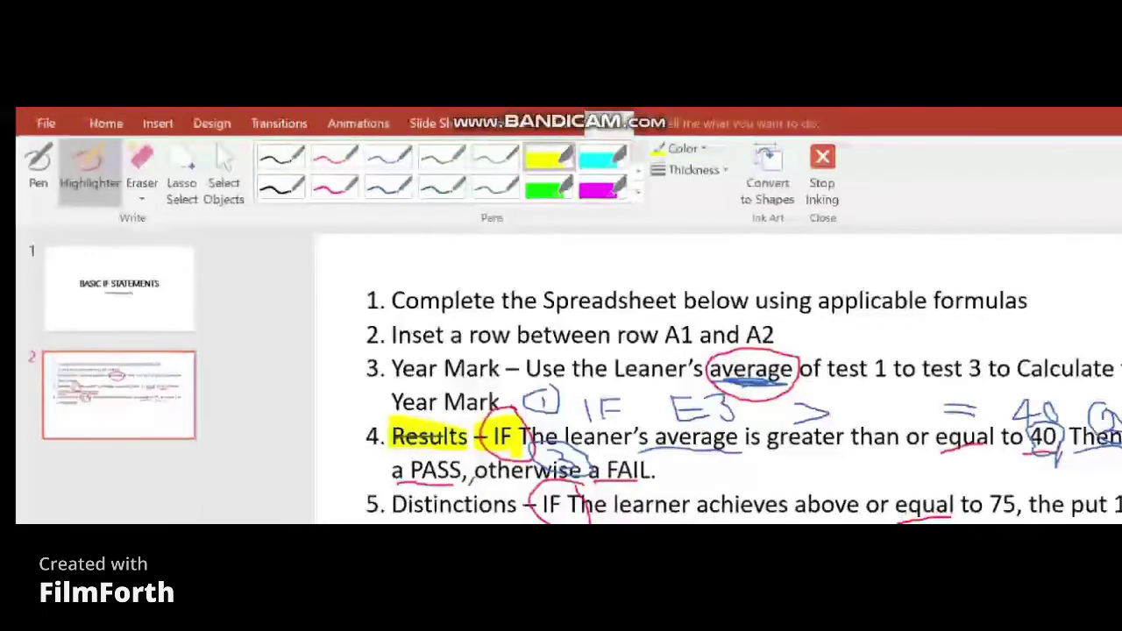
{"action": "mouse_move", "coordinate": [532, 392]}
{"action": "left_mouse_down"}
{"action": "mouse_move", "coordinate": [550, 392]}
{"action": "mouse_move", "coordinate": [541, 409]}
{"action": "left_mouse_up"}
{"action": "left_click_drag", "start_coordinate": [1082, 446], "coordinate": [1119, 410]}
{"action": "left_click_drag", "start_coordinate": [532, 470], "coordinate": [619, 469]}
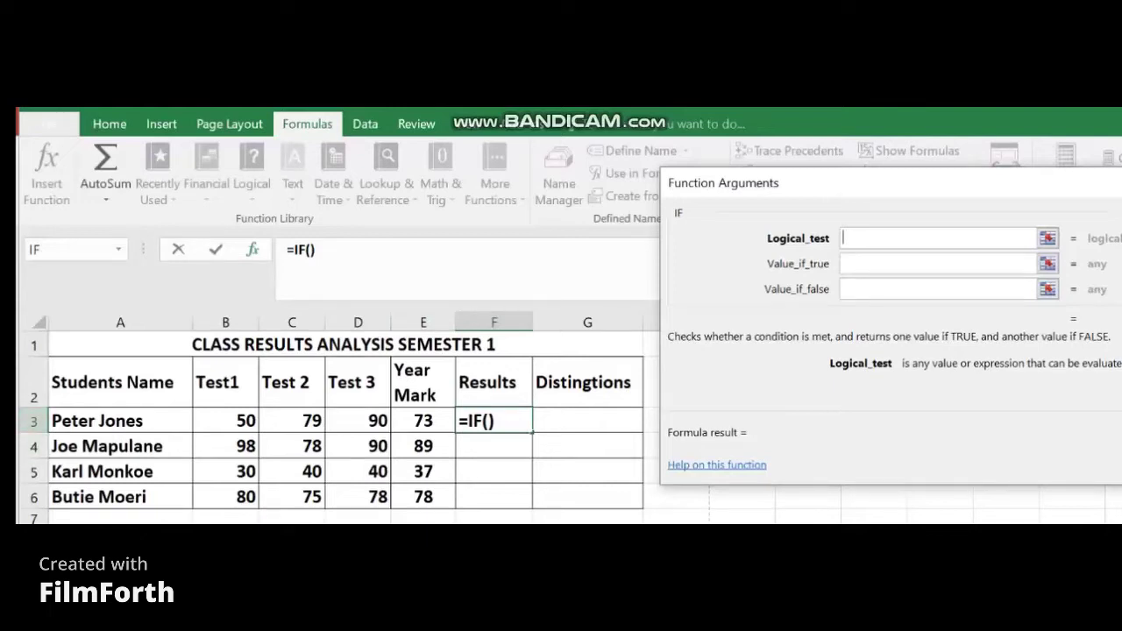
Start the IF function's Logical_test for F3 with E3>
{"action": "left_click", "coordinate": [422, 421]}
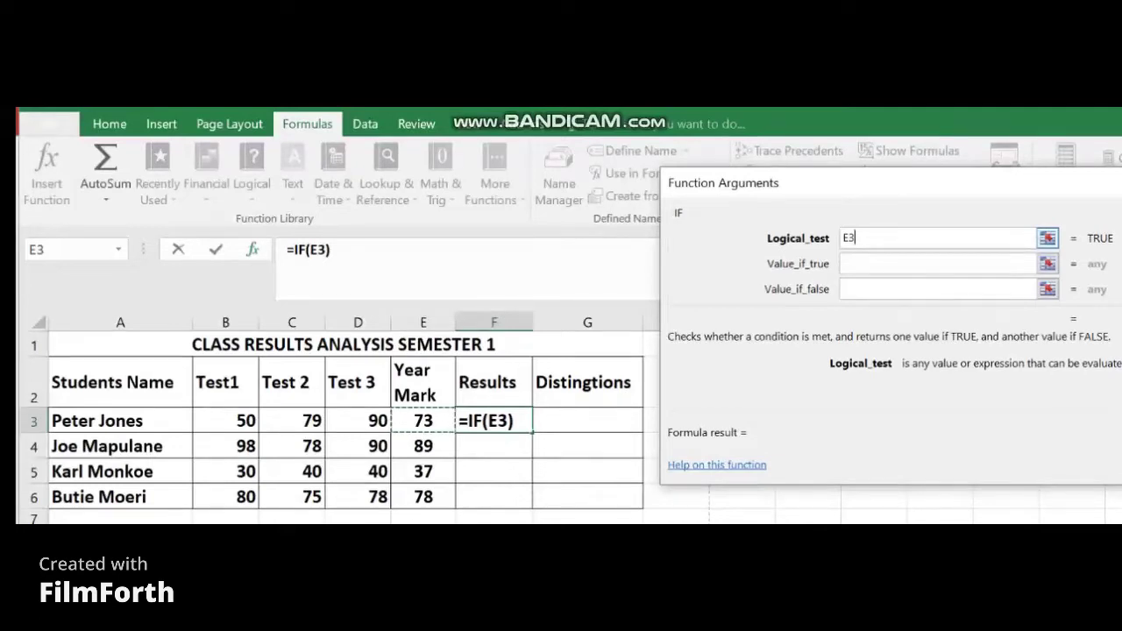
{"action": "type", "text": ">"}
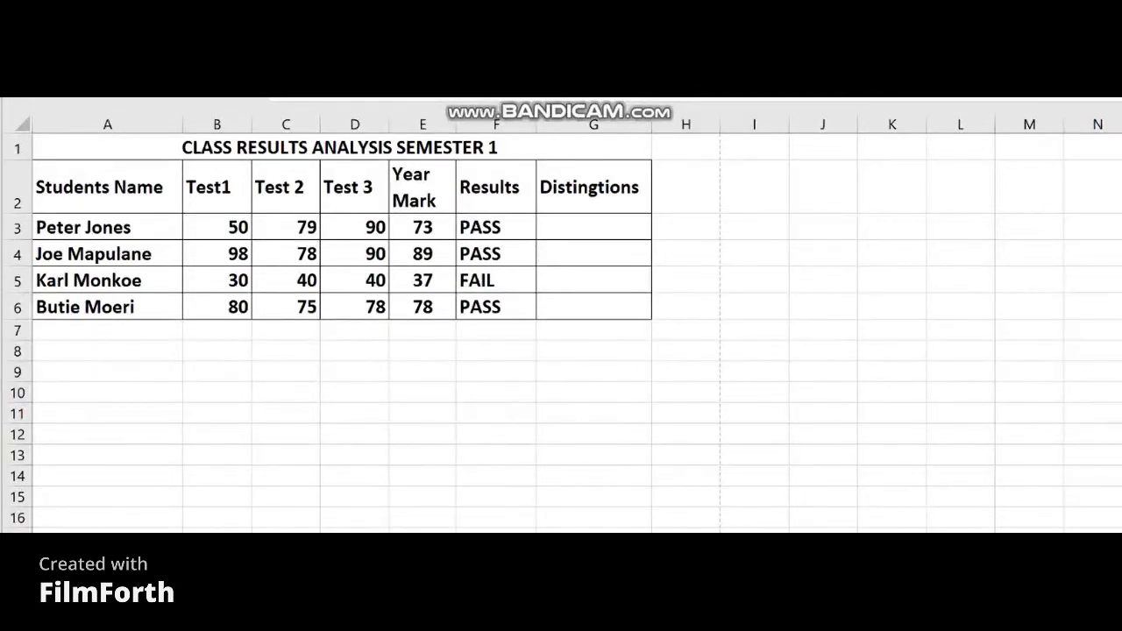
Clear the contents of the Results cells F3:F6
{"action": "left_click_drag", "start_coordinate": [495, 227], "coordinate": [495, 307]}
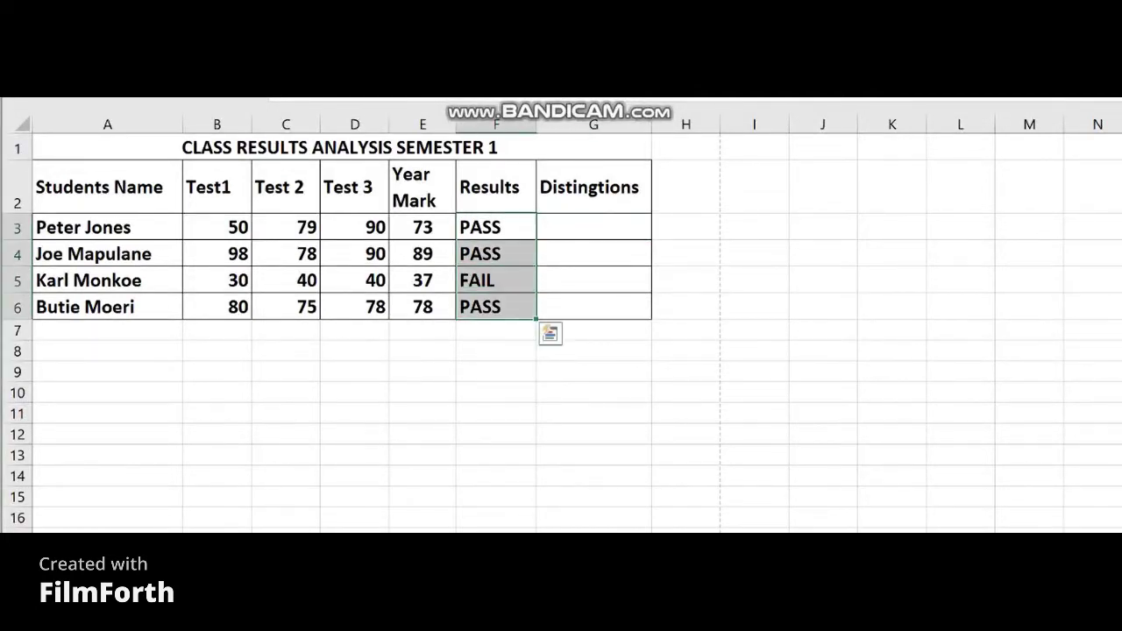
{"action": "key", "text": "Delete"}
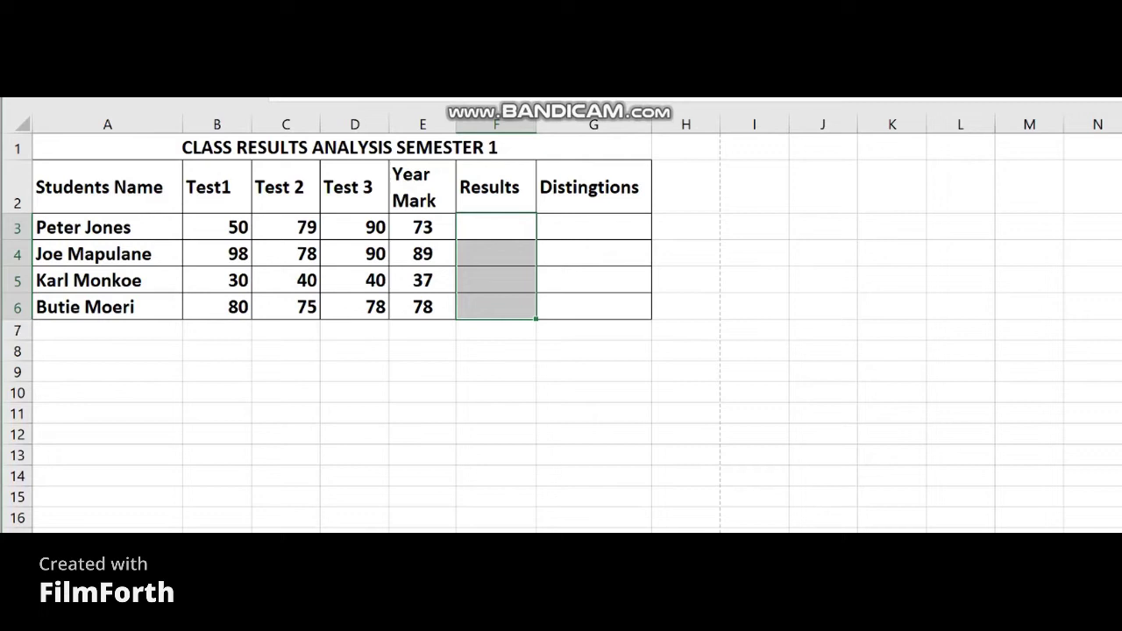
{"action": "left_click", "coordinate": [592, 253]}
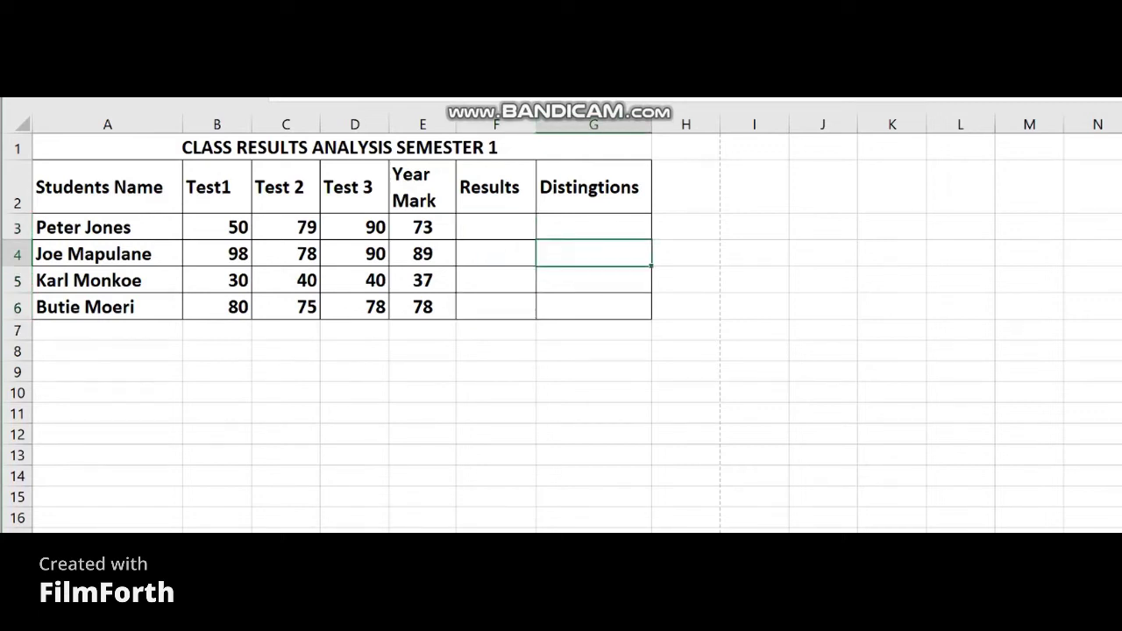
{"action": "key", "text": "alt+Tab"}
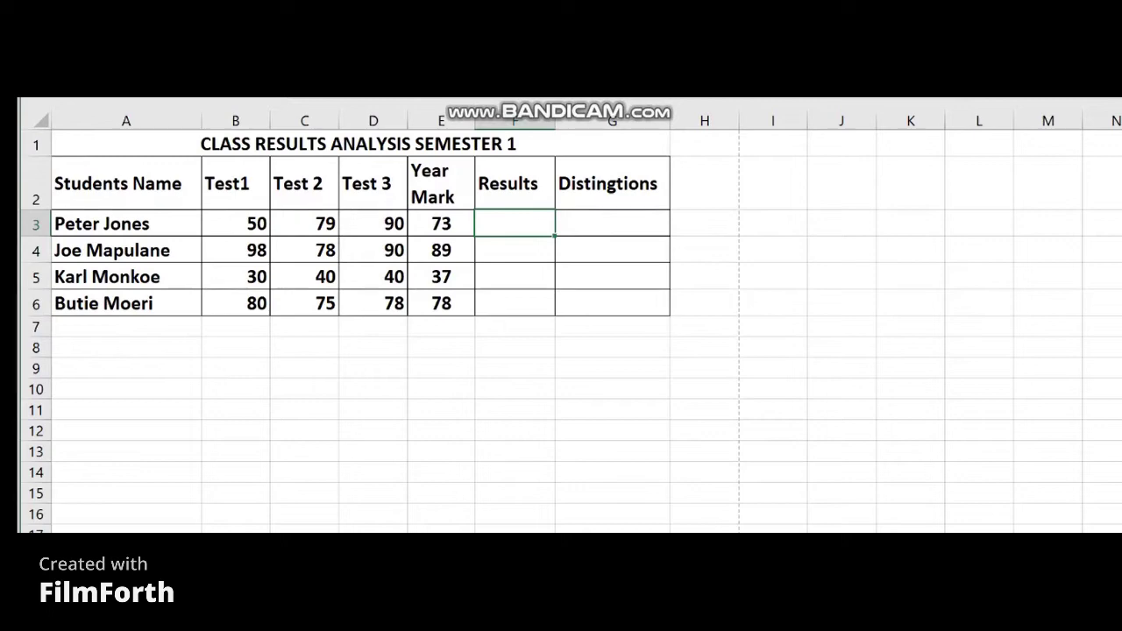
Insert the logical IF function in Results cell F3, moving its arguments dialog clear of the Year Mark column
{"action": "type", "text": "="}
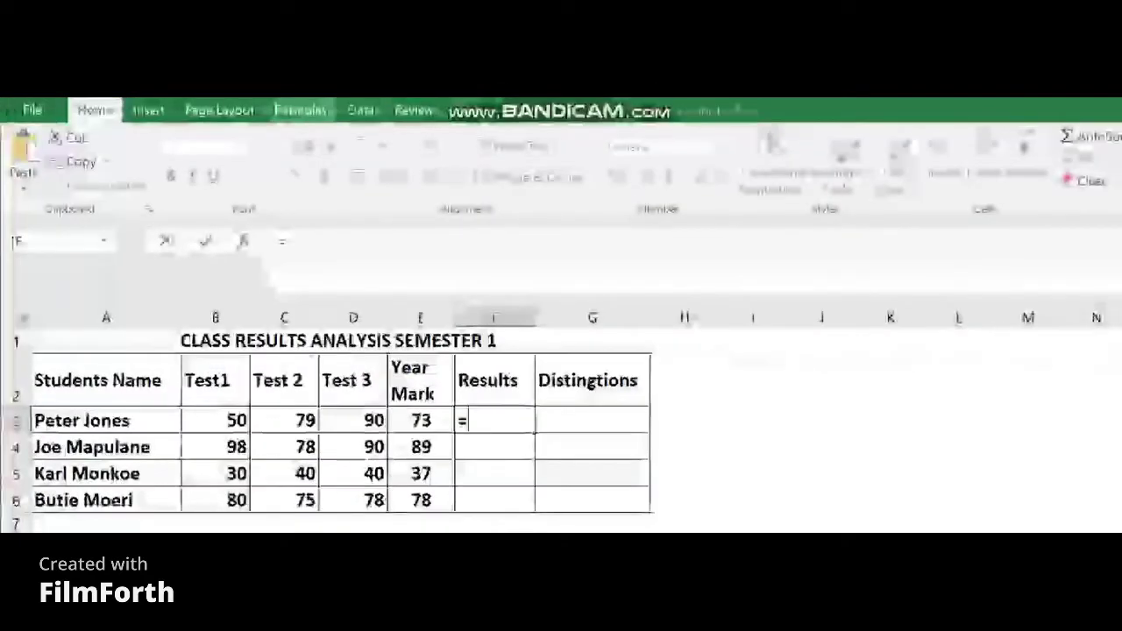
{"action": "left_click", "coordinate": [300, 109]}
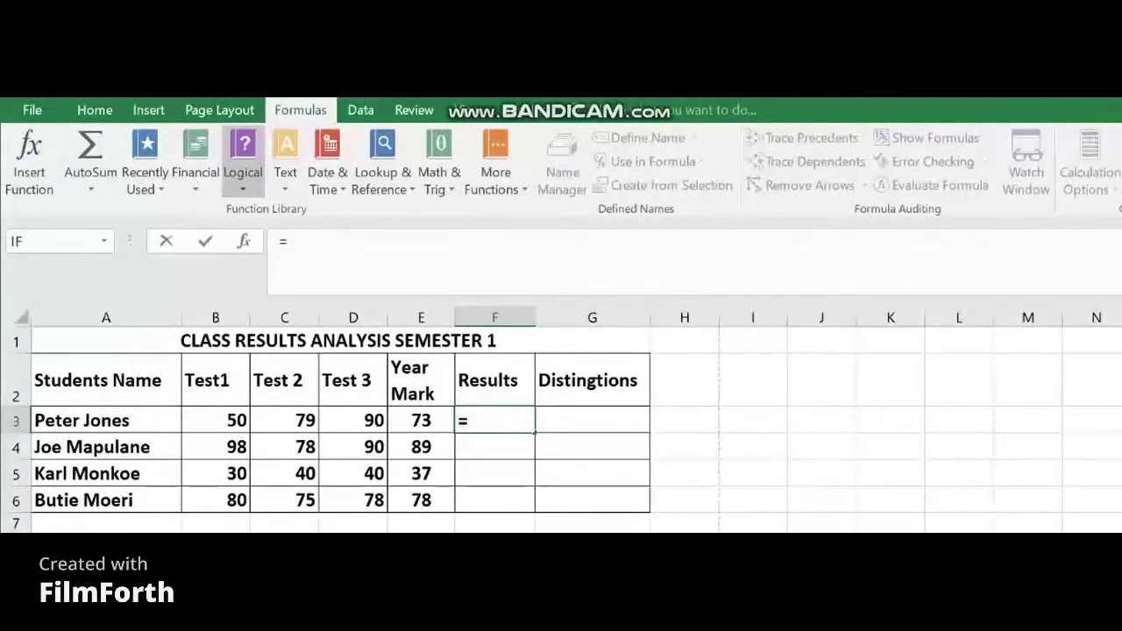
{"action": "left_click", "coordinate": [242, 162]}
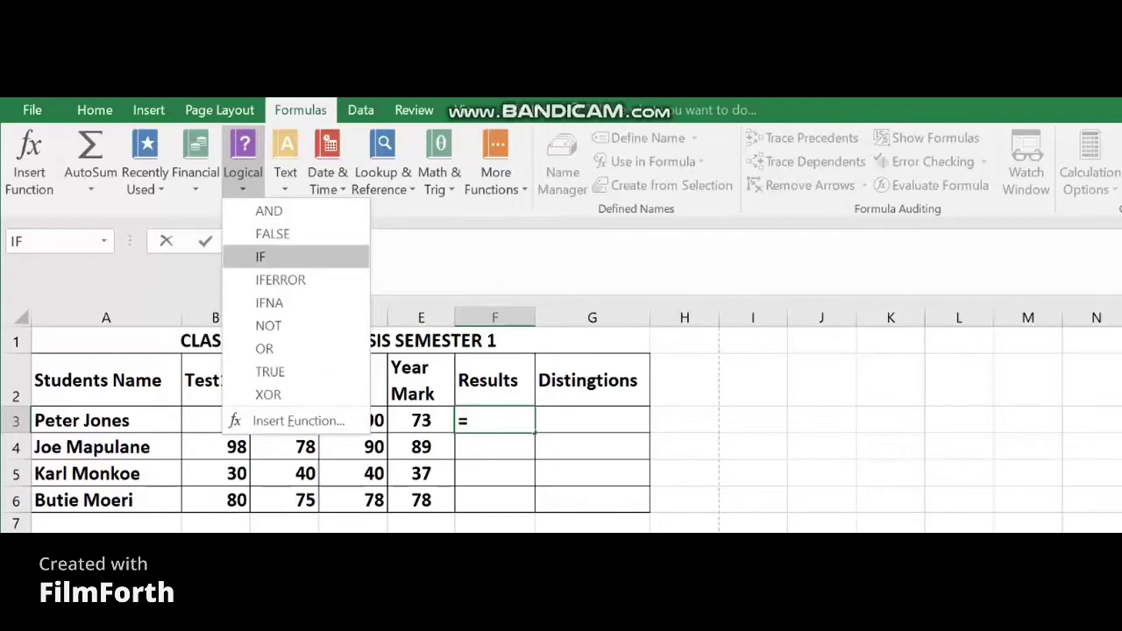
{"action": "left_click", "coordinate": [263, 256]}
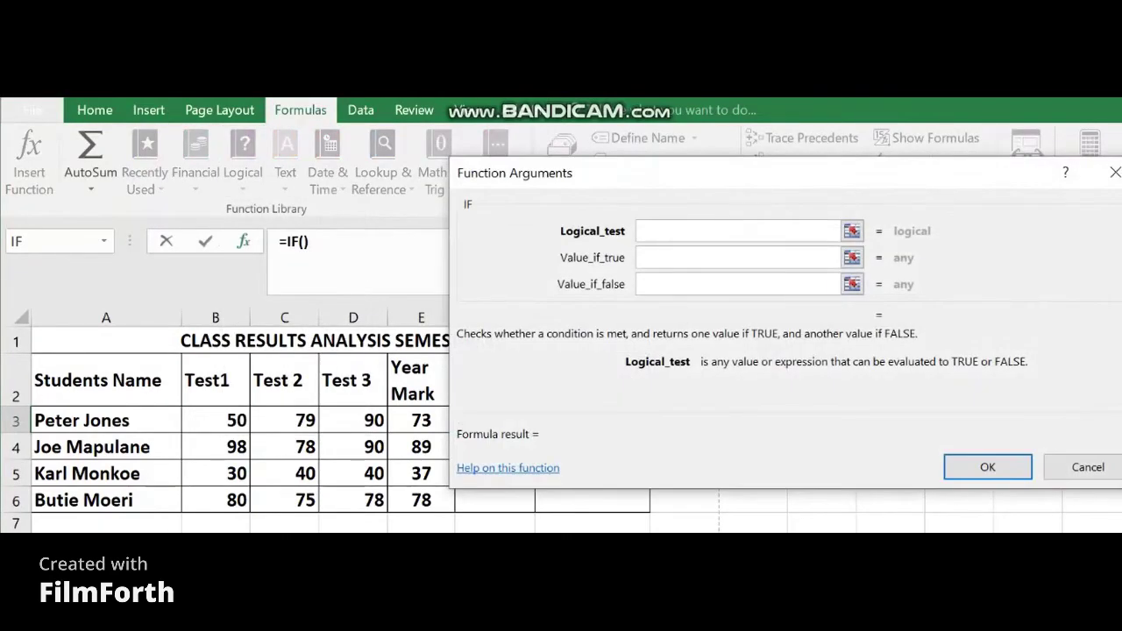
{"action": "left_click_drag", "start_coordinate": [785, 182], "coordinate": [760, 87]}
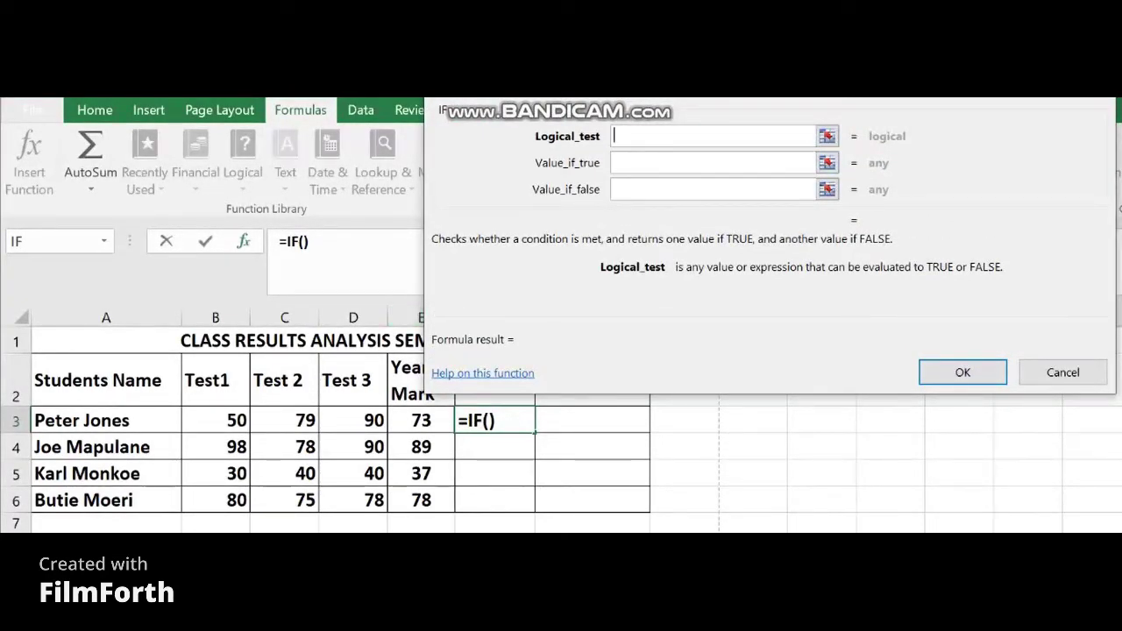
{"action": "left_click_drag", "start_coordinate": [670, 99], "coordinate": [735, 96]}
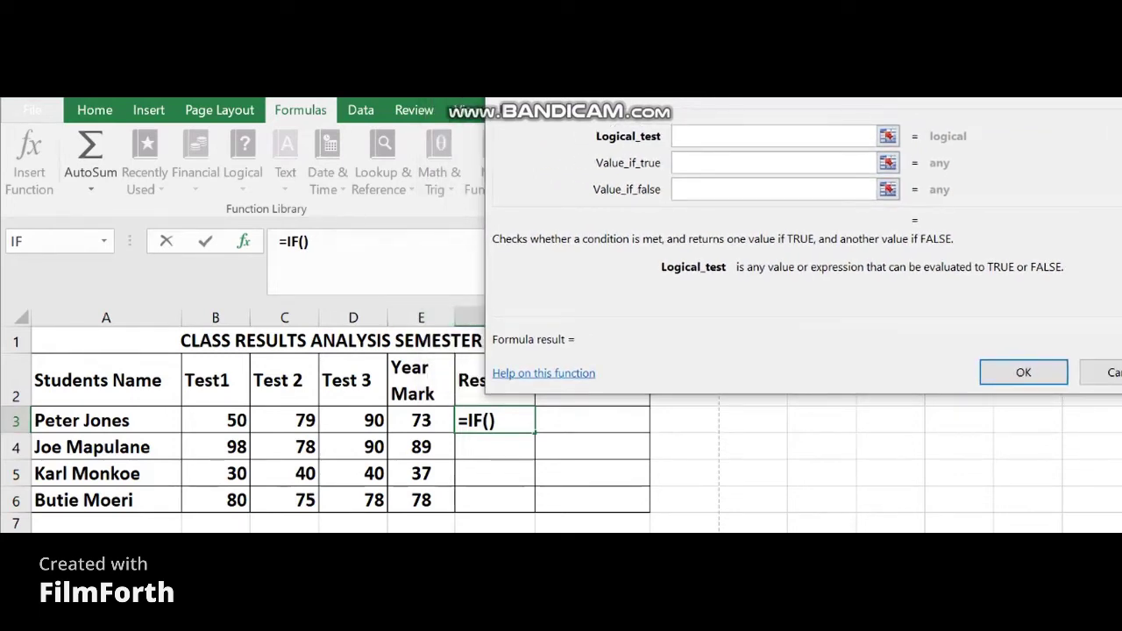
Set the IF function's Logical_test to E3>=40, referencing the first student's Year Mark
{"action": "left_click", "coordinate": [421, 420]}
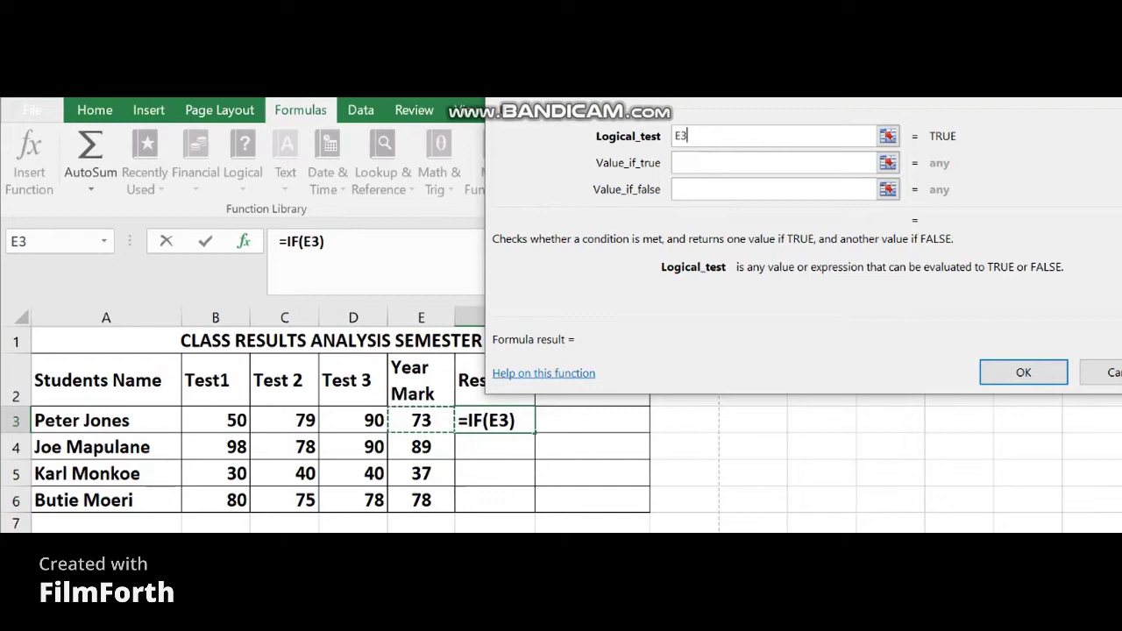
{"action": "type", "text": ">"}
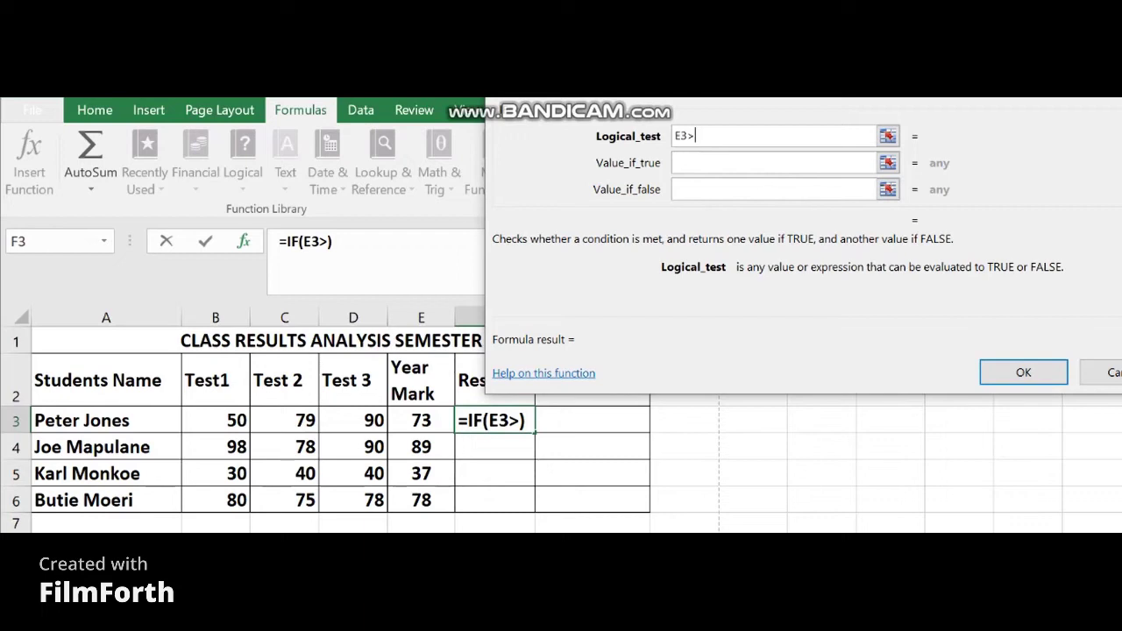
{"action": "type", "text": "=4"}
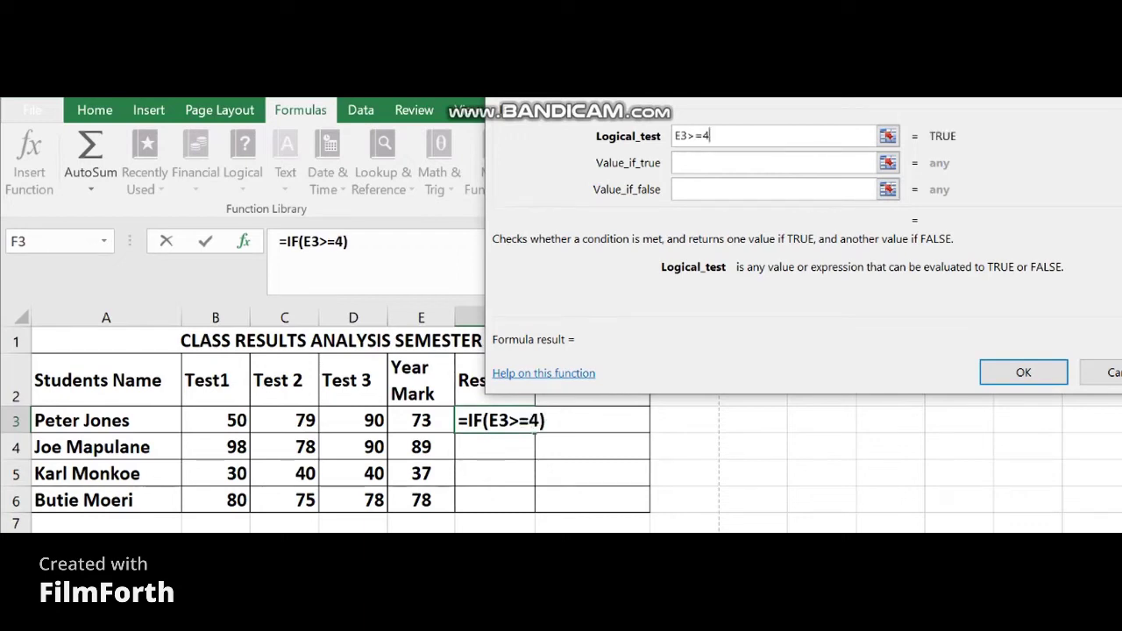
{"action": "type", "text": "0"}
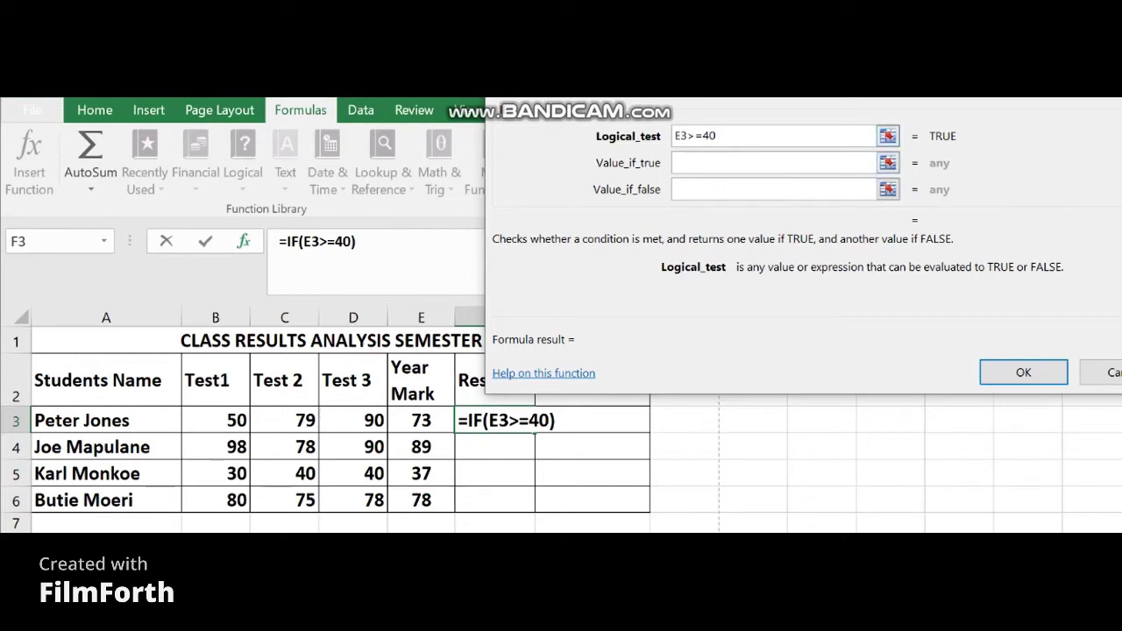
Set Value_if_true to PASS and Value_if_false to FAIL, completing the IF formula in F3
{"action": "left_click", "coordinate": [676, 163]}
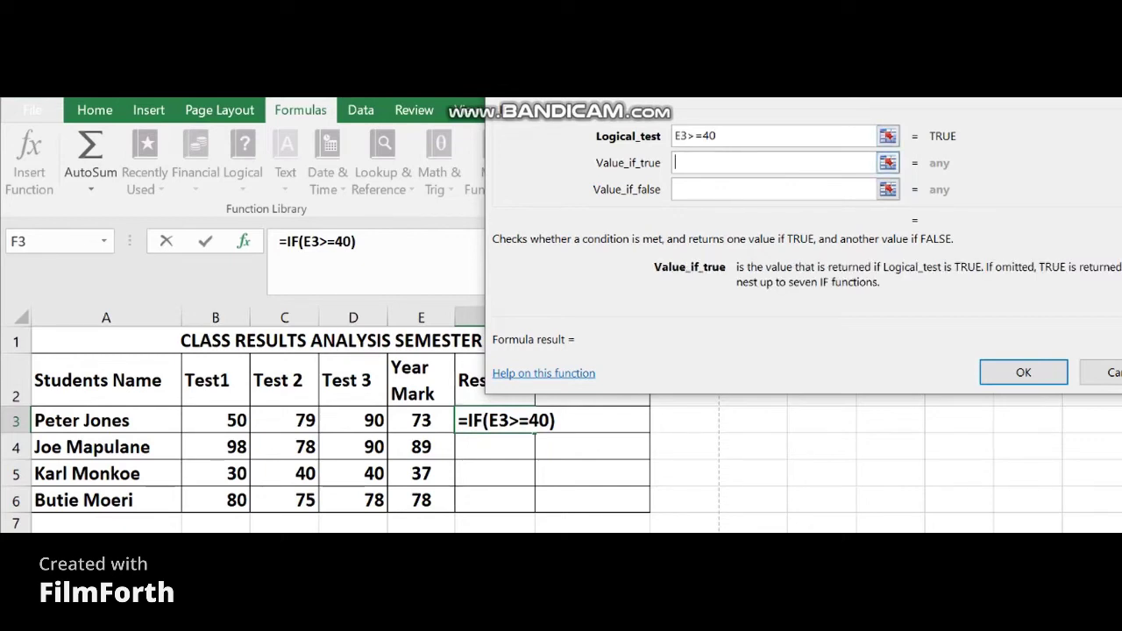
{"action": "type", "text": "P"}
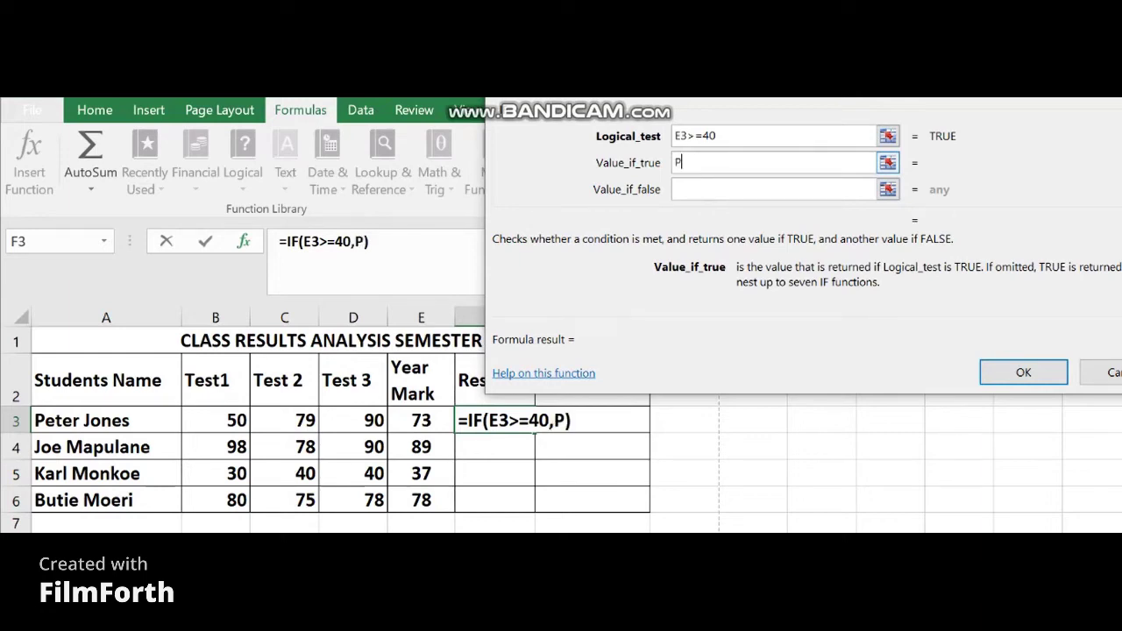
{"action": "type", "text": "ASS"}
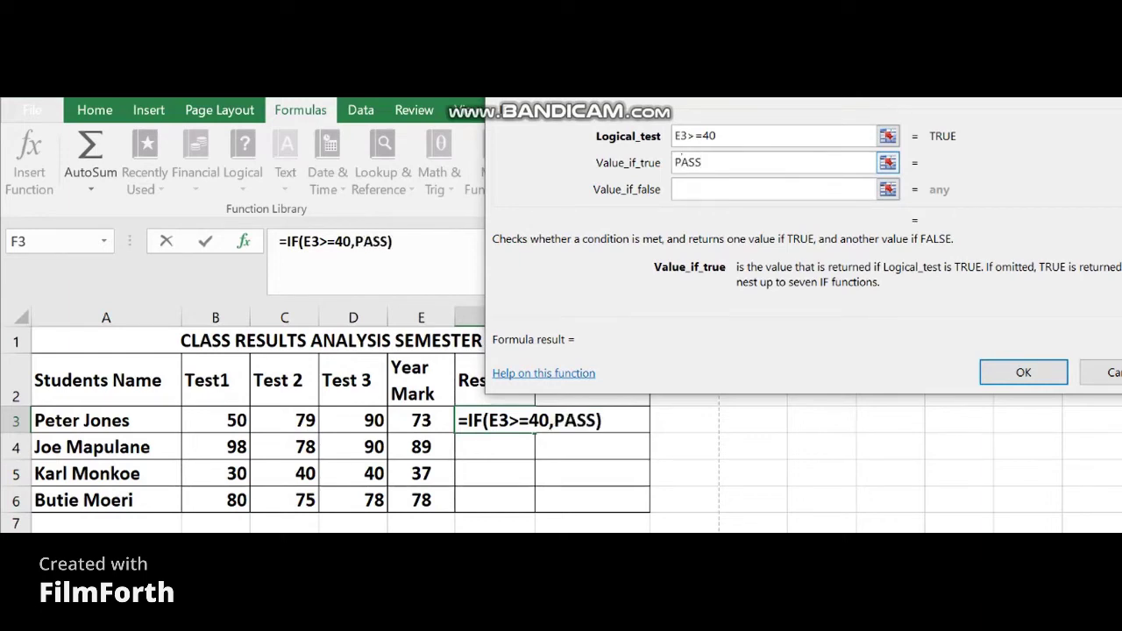
{"action": "left_click", "coordinate": [676, 190]}
{"action": "type", "text": "FA"}
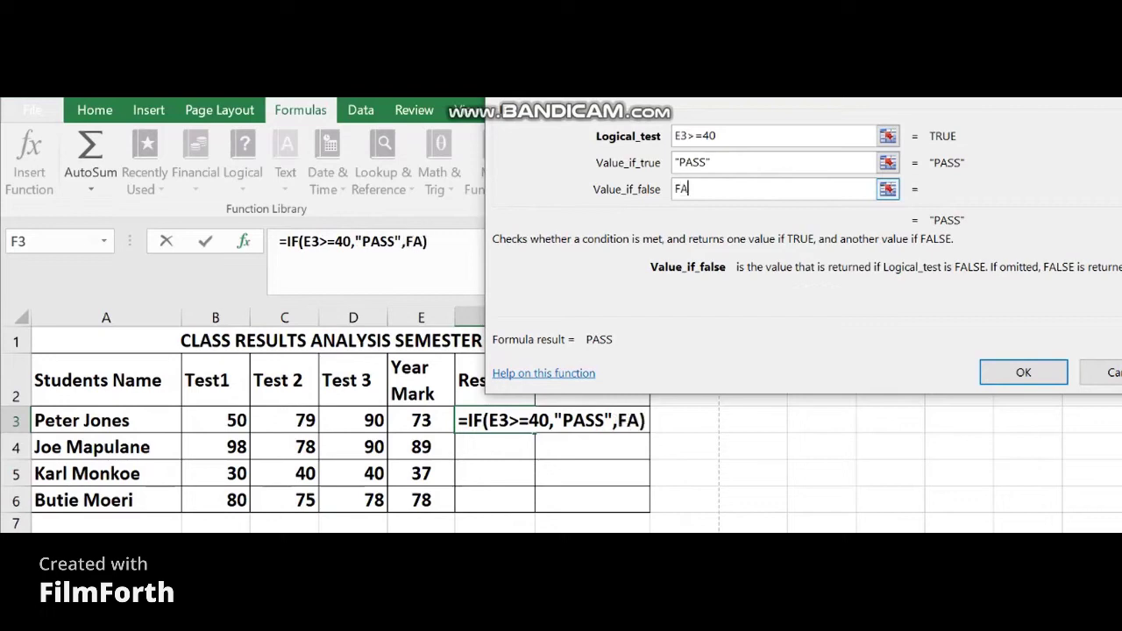
{"action": "type", "text": "IL"}
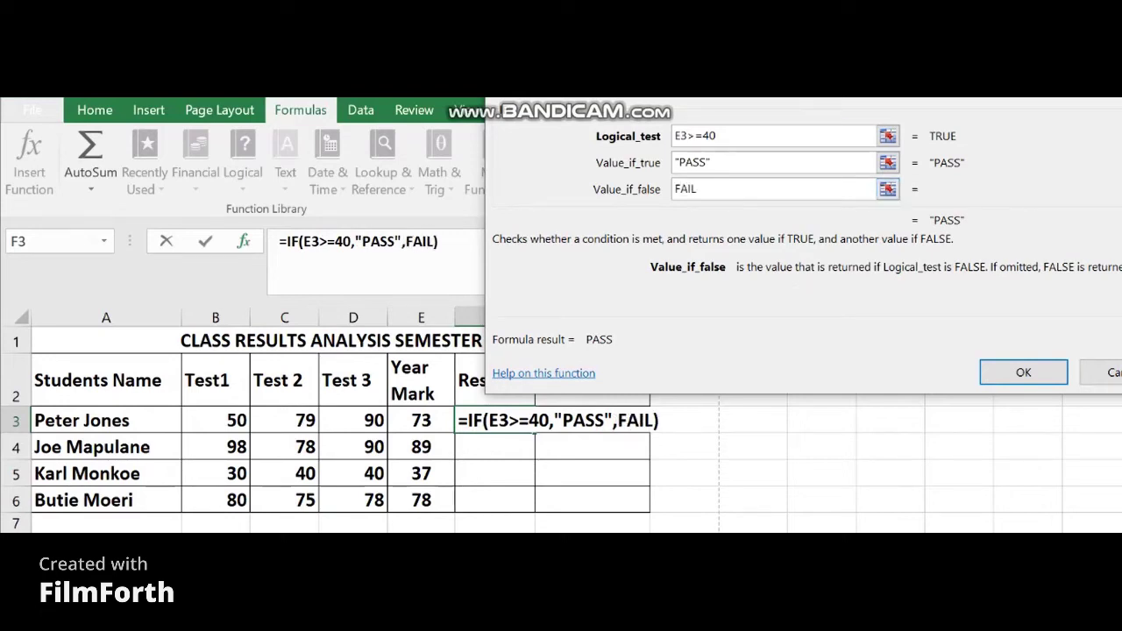
{"action": "key", "text": "Return"}
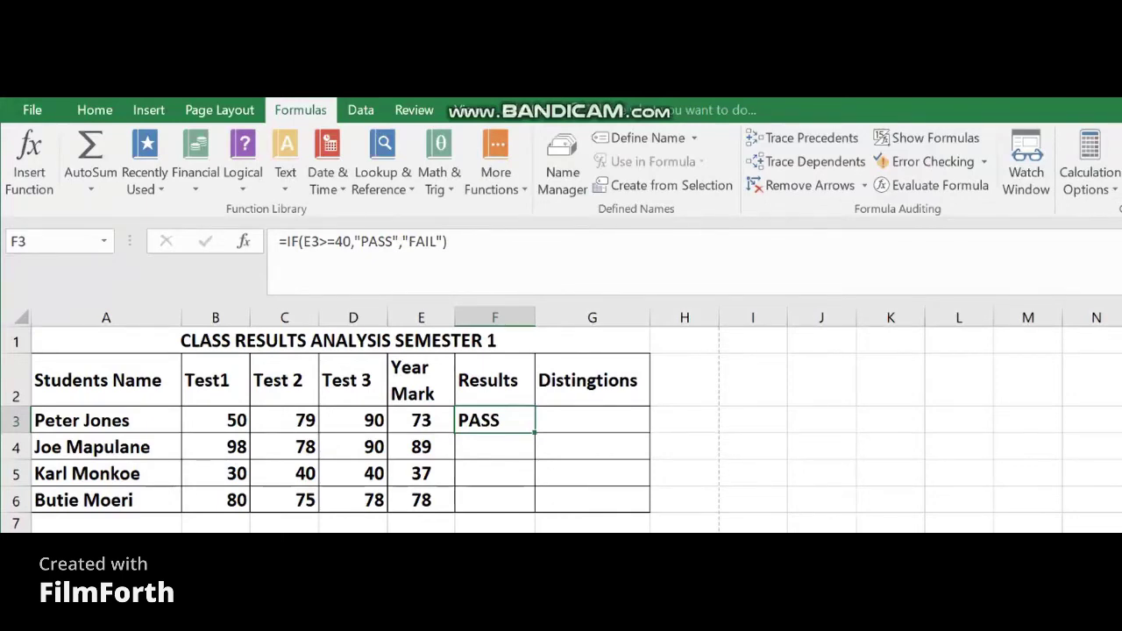
Fill the F3 IF formula down through F6 to complete the Results column
{"action": "left_click_drag", "start_coordinate": [534, 433], "coordinate": [533, 503]}
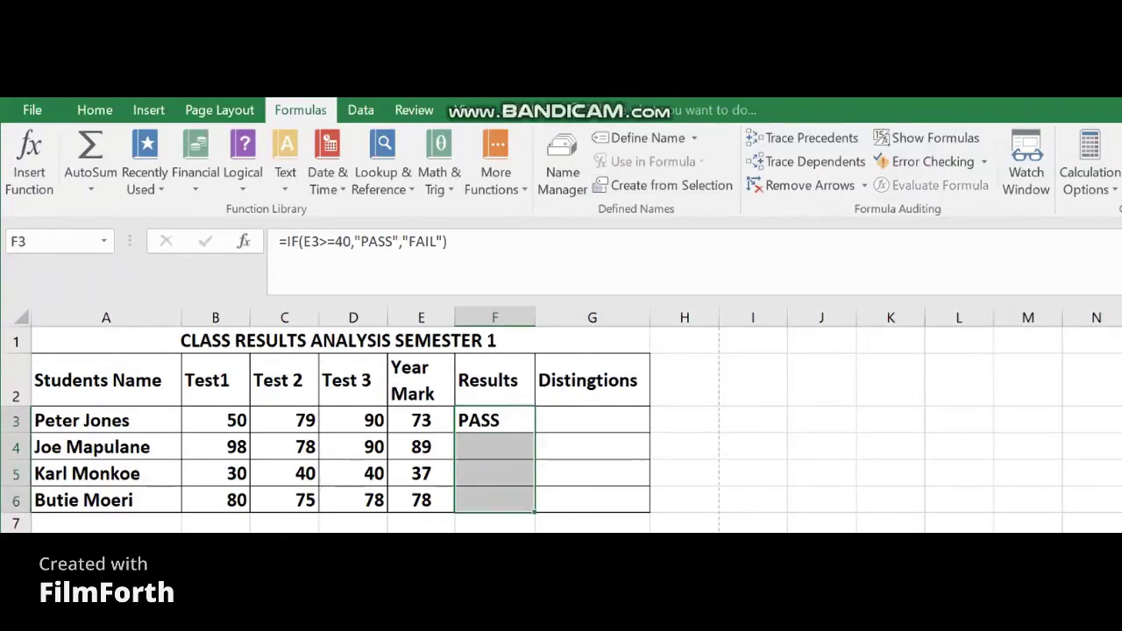
{"action": "left_click_drag", "start_coordinate": [838, 118], "coordinate": [773, 98]}
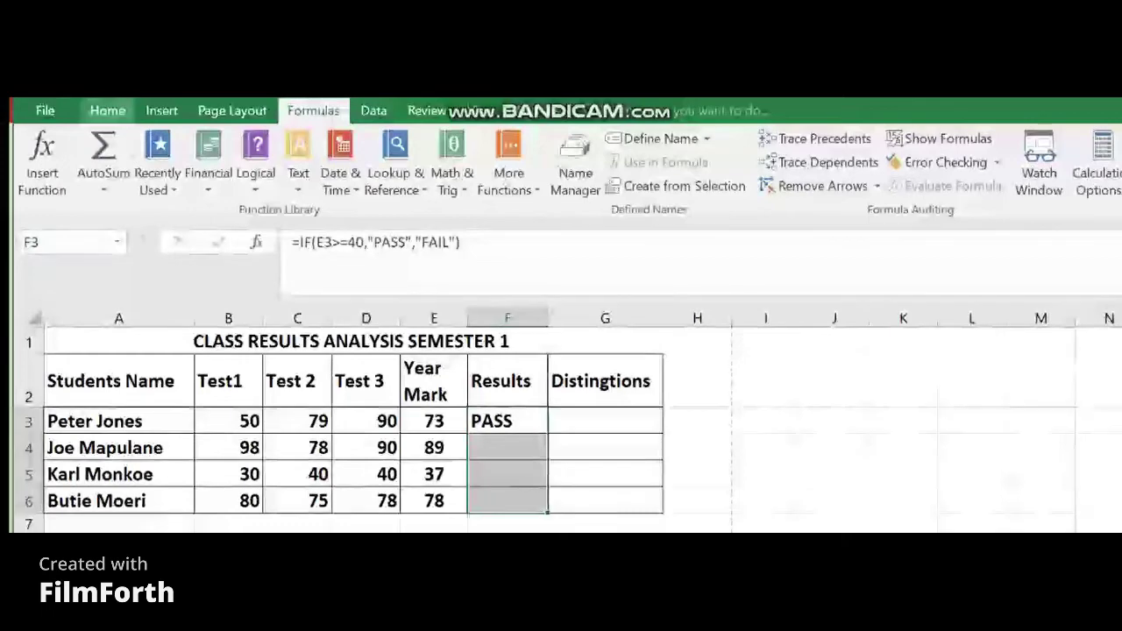
{"action": "left_click", "coordinate": [107, 110]}
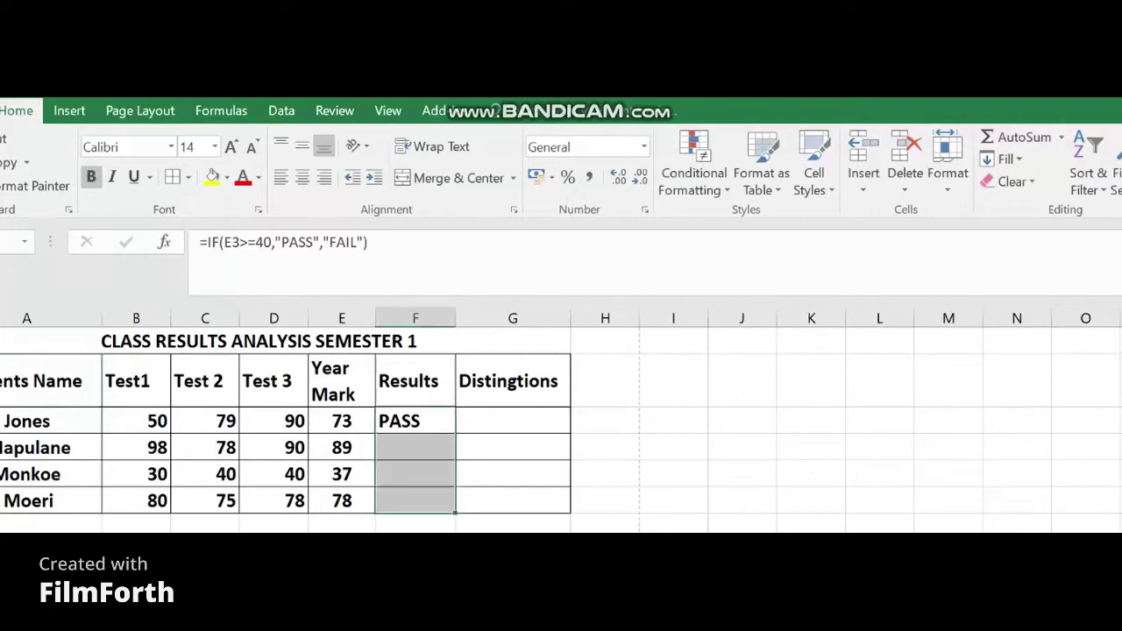
{"action": "left_click", "coordinate": [1007, 159]}
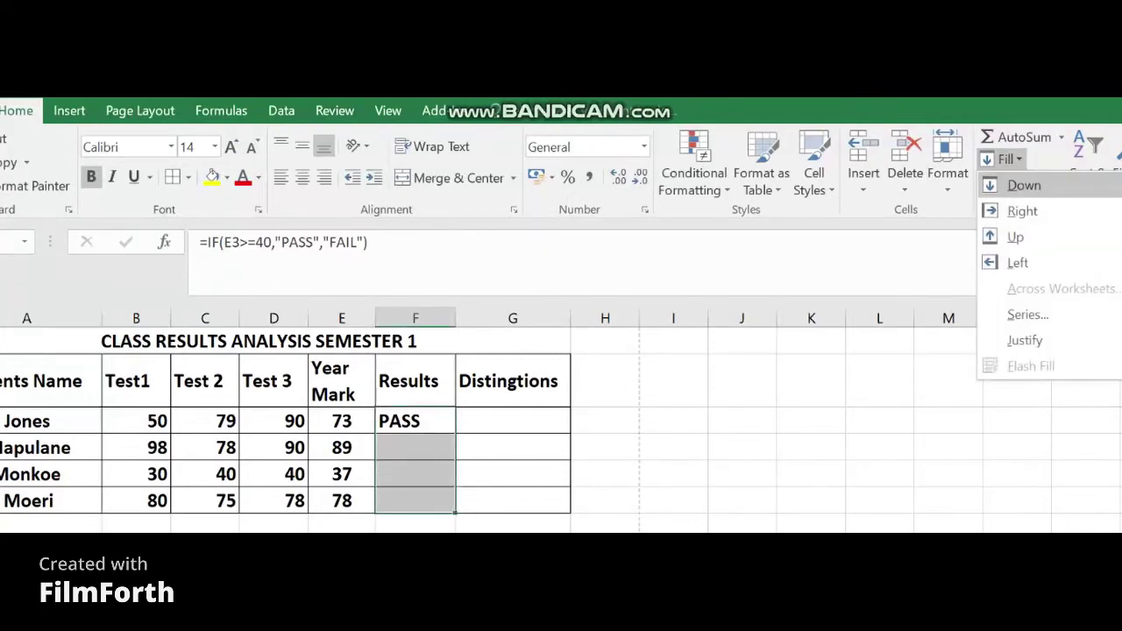
{"action": "left_click", "coordinate": [1024, 185]}
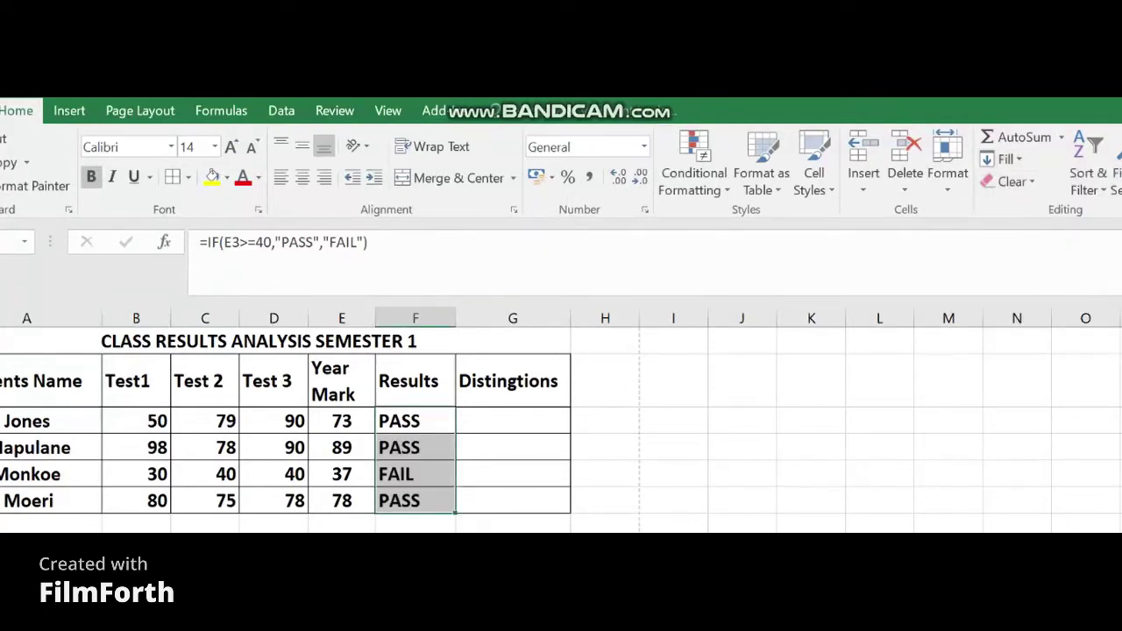
{"action": "left_click", "coordinate": [415, 421]}
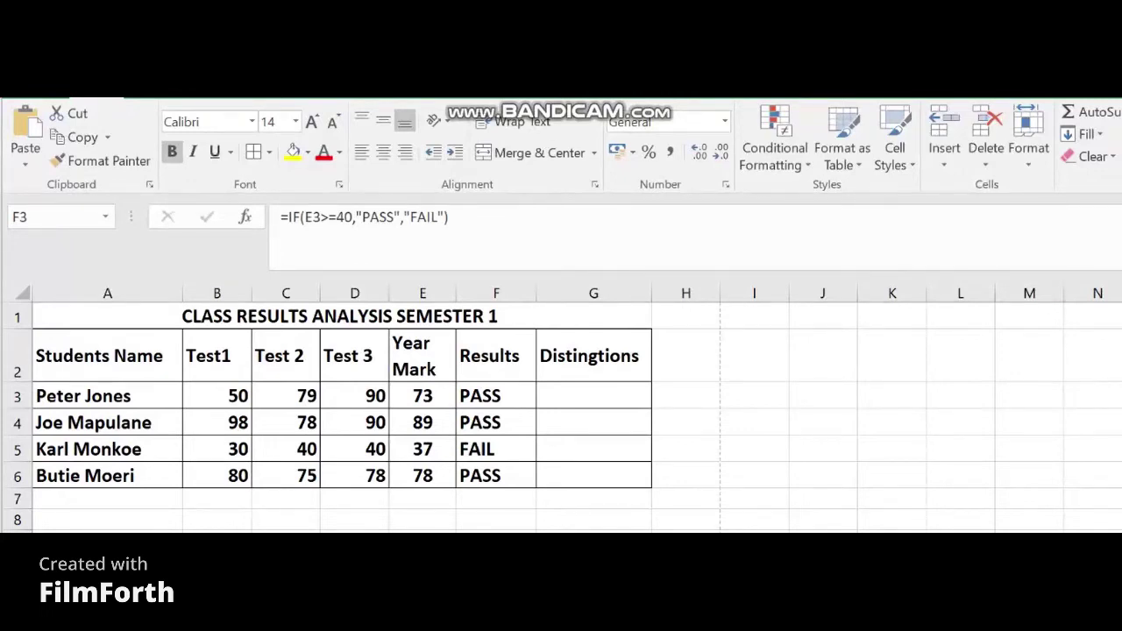
Select cell G3, the first student's cell in the Distinctions column
{"action": "left_click", "coordinate": [593, 395]}
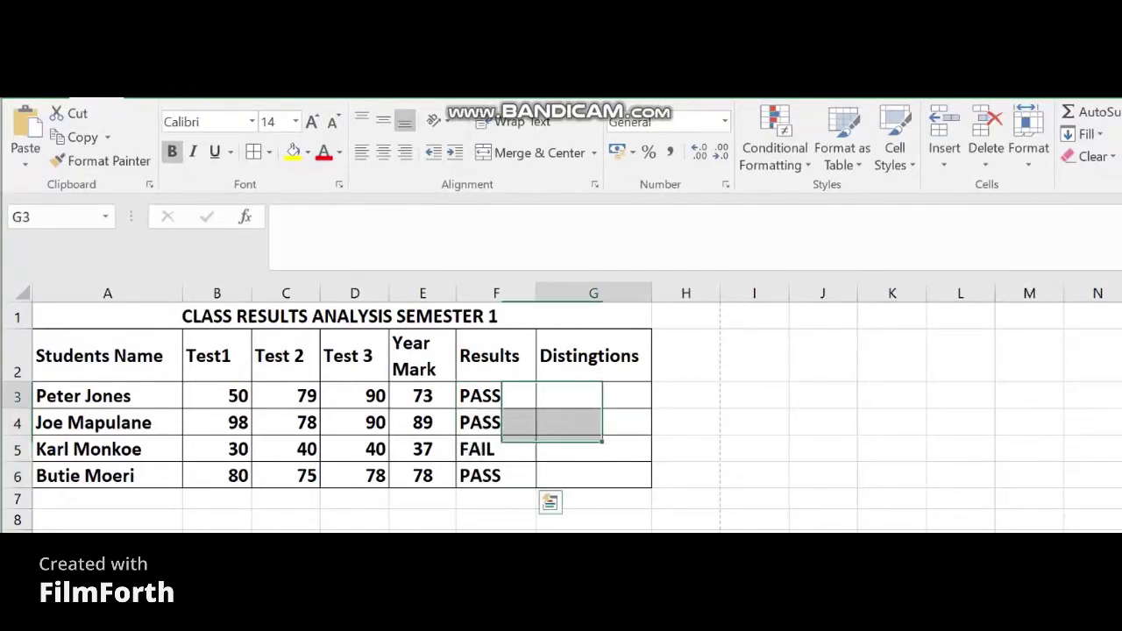